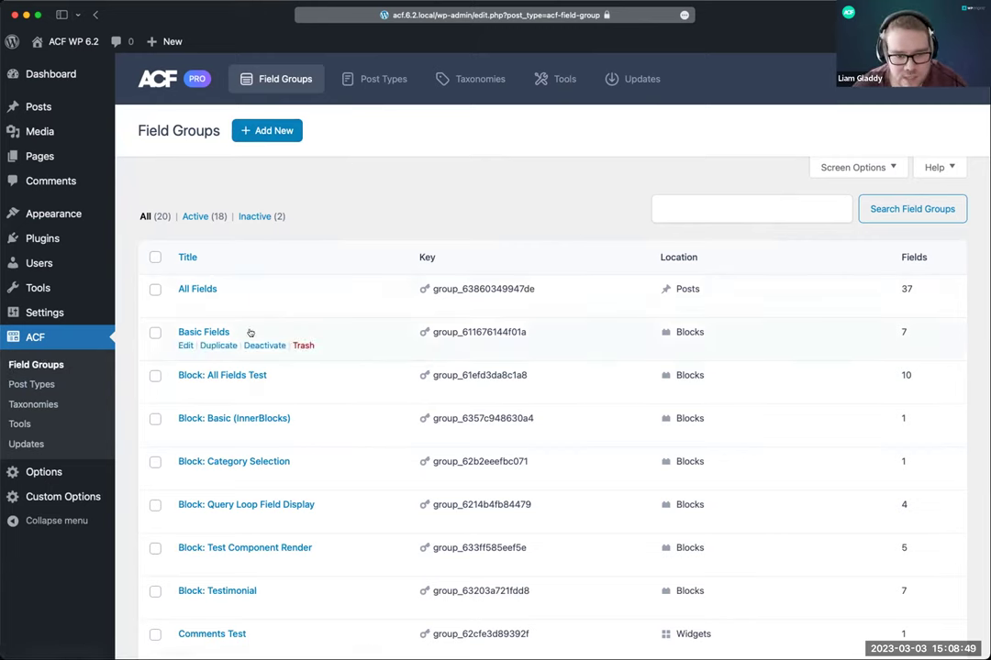
Step: Start a new custom post type from the ACF post types list
click(33, 385)
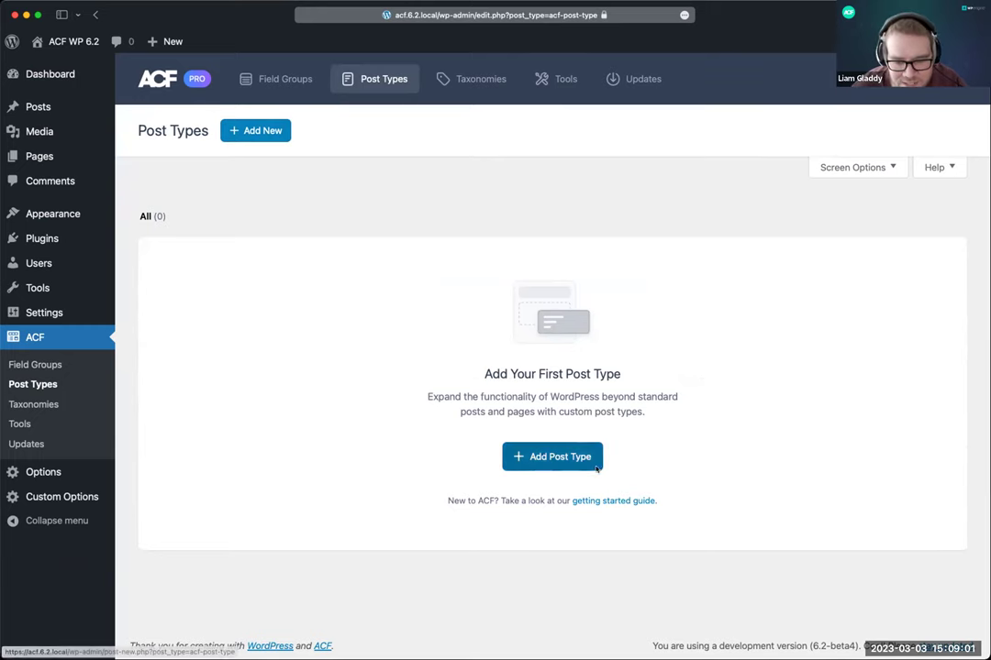
click(545, 456)
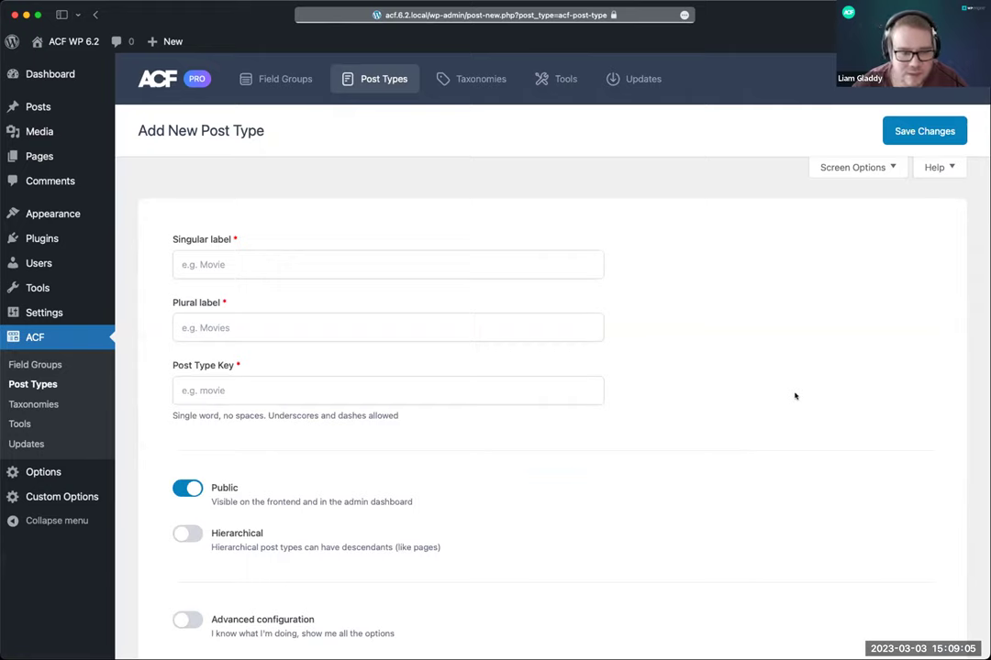
scroll(795, 397, down, 2)
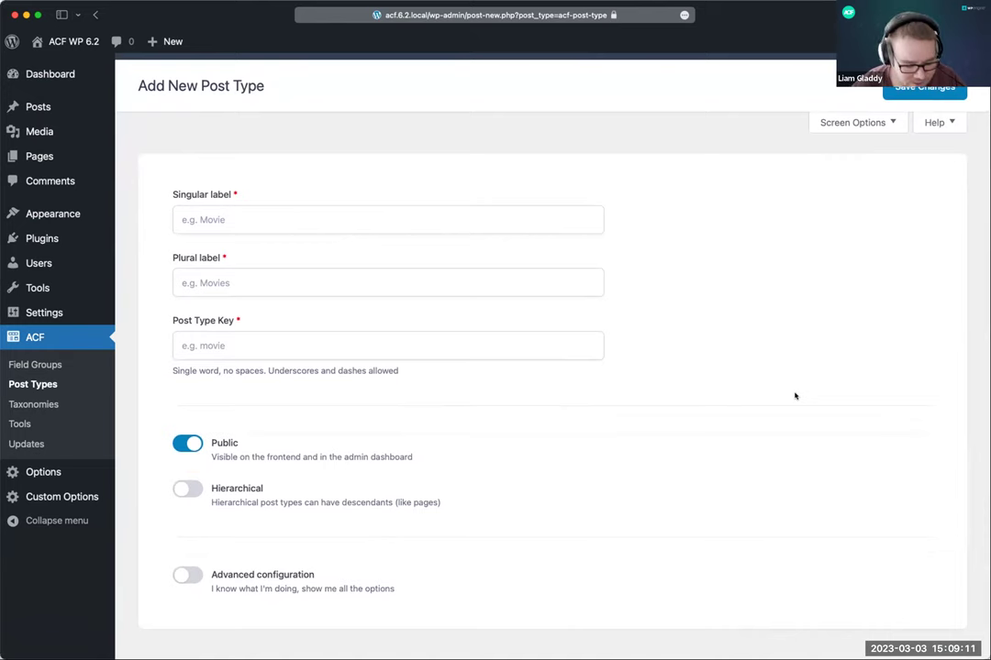
scroll(795, 397, down, 1)
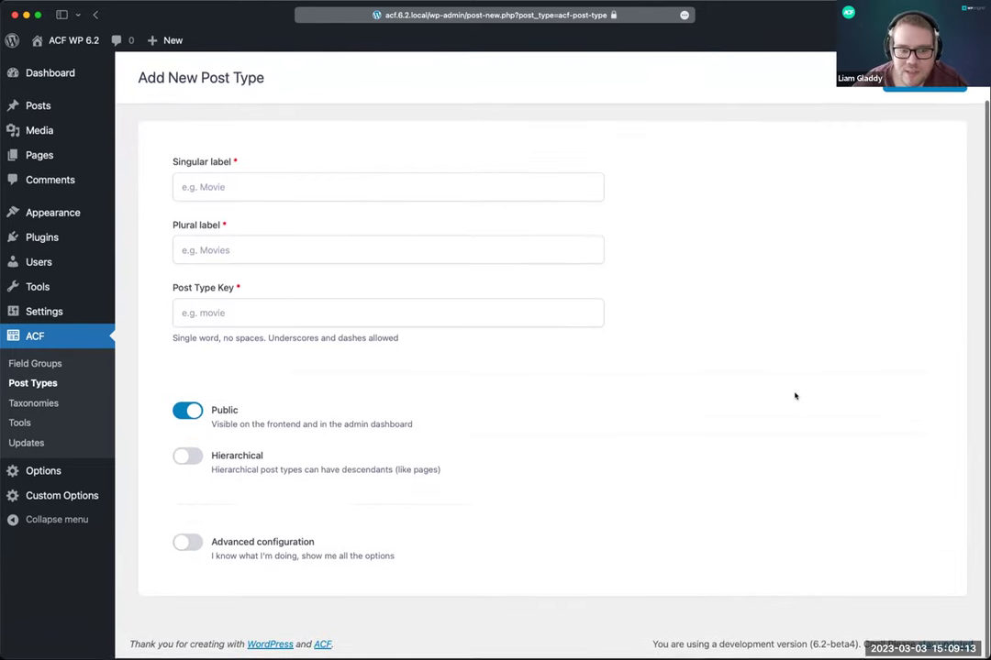
scroll(796, 396, up, 1)
scroll(795, 396, down, 2)
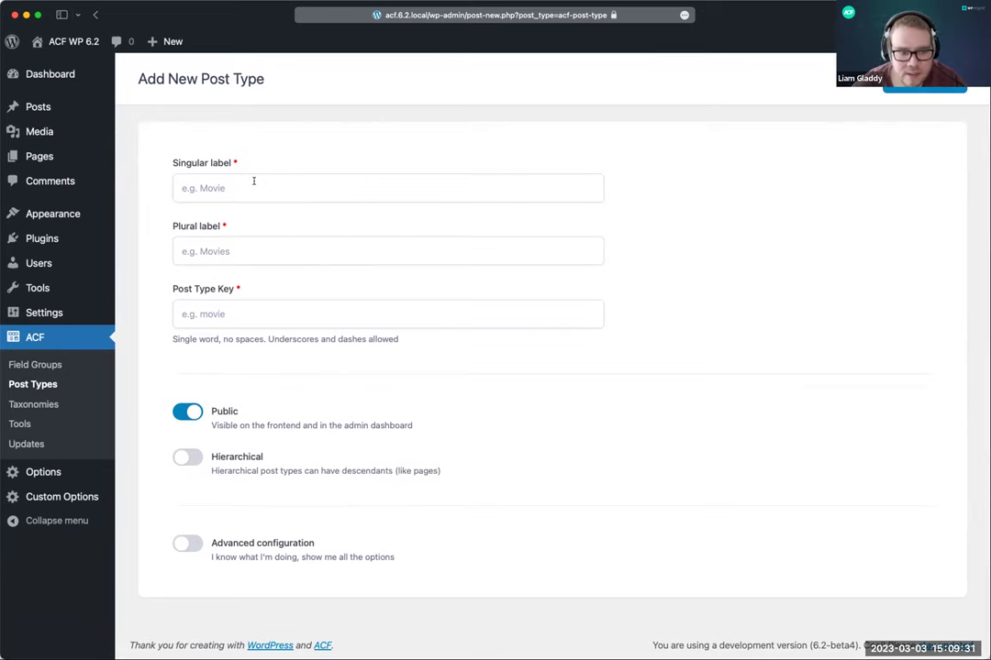
Step: Enable Advanced configuration for the new post type and look over its general advanced settings
click(186, 543)
scroll(437, 554, down, 4)
scroll(436, 553, down, 8)
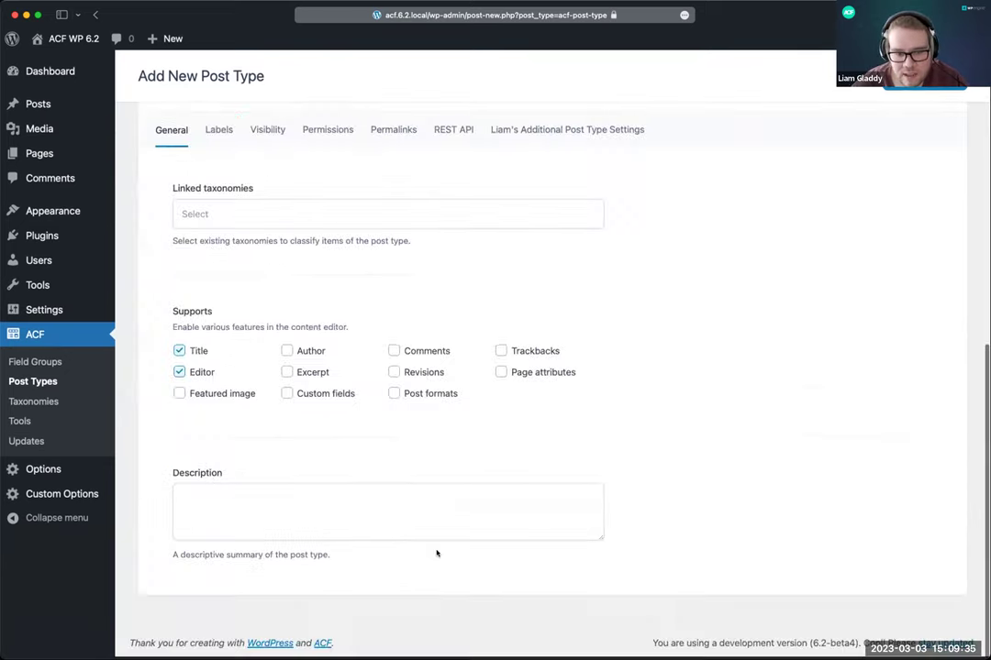
scroll(435, 551, down, 1)
scroll(436, 552, up, 1)
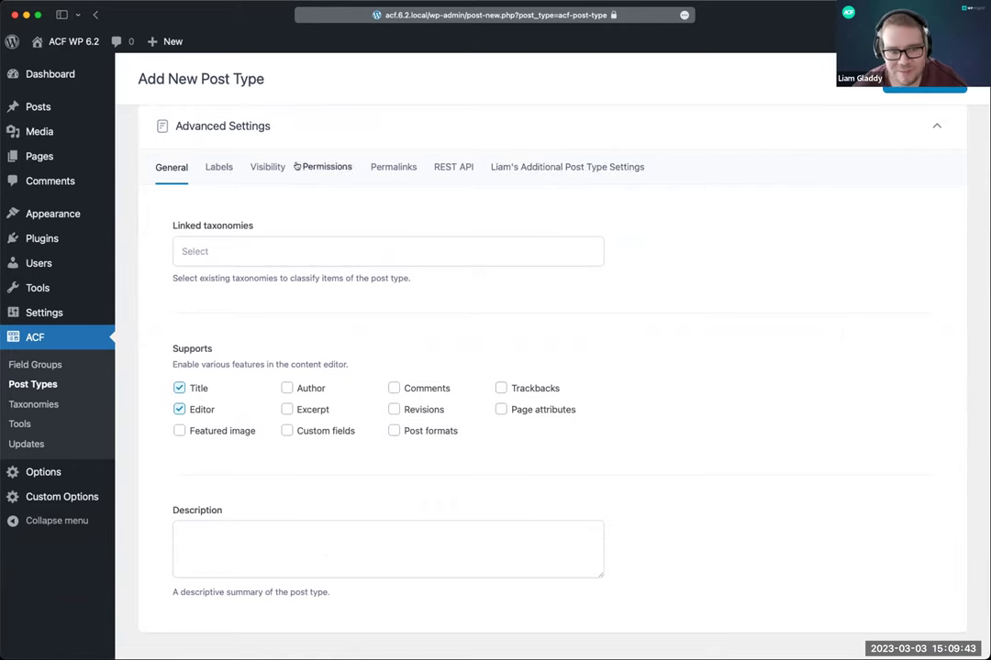
Step: Set the post type's singular label to Location and its plural label to Locations
scroll(204, 210, up, 5)
scroll(202, 207, up, 2)
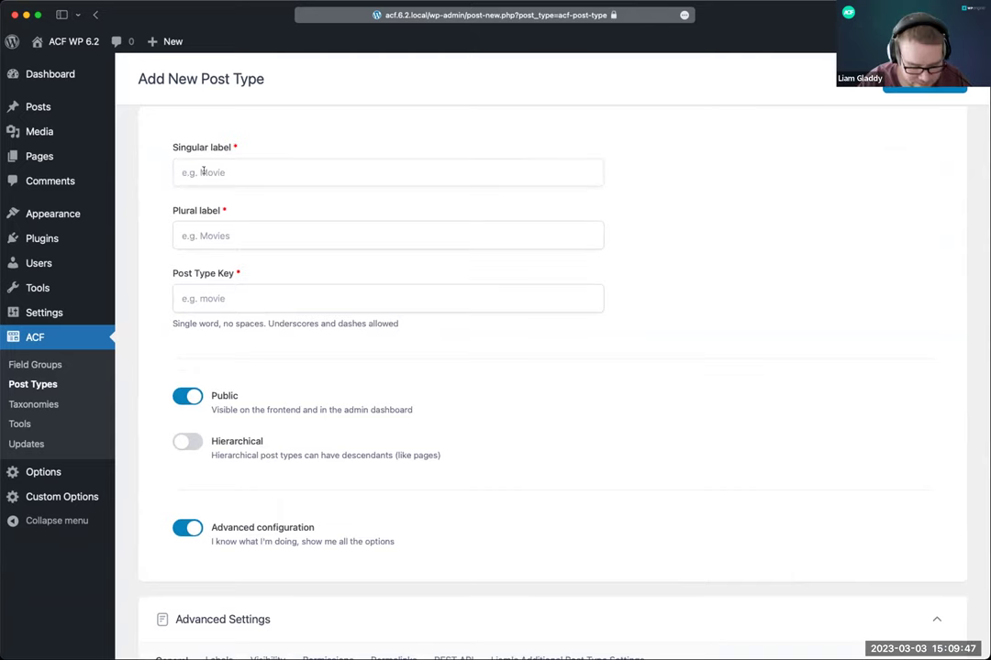
click(203, 171)
text(Location)
key(Tab)
text(Locations)
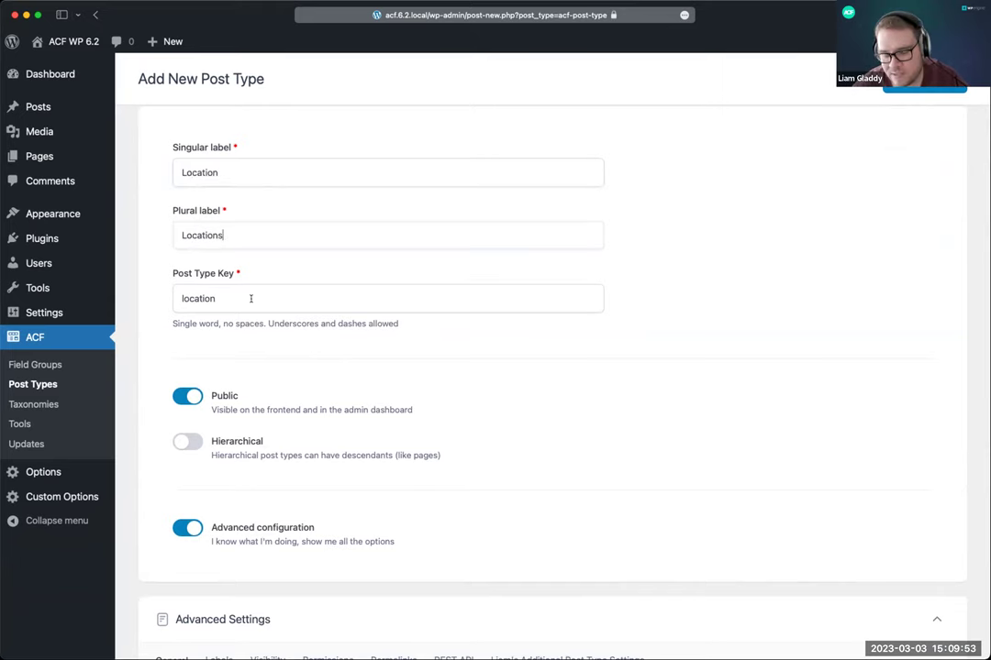
Step: Review the Public and Hierarchical options and the linked taxonomies, supported features and description in the general settings
scroll(253, 298, down, 2)
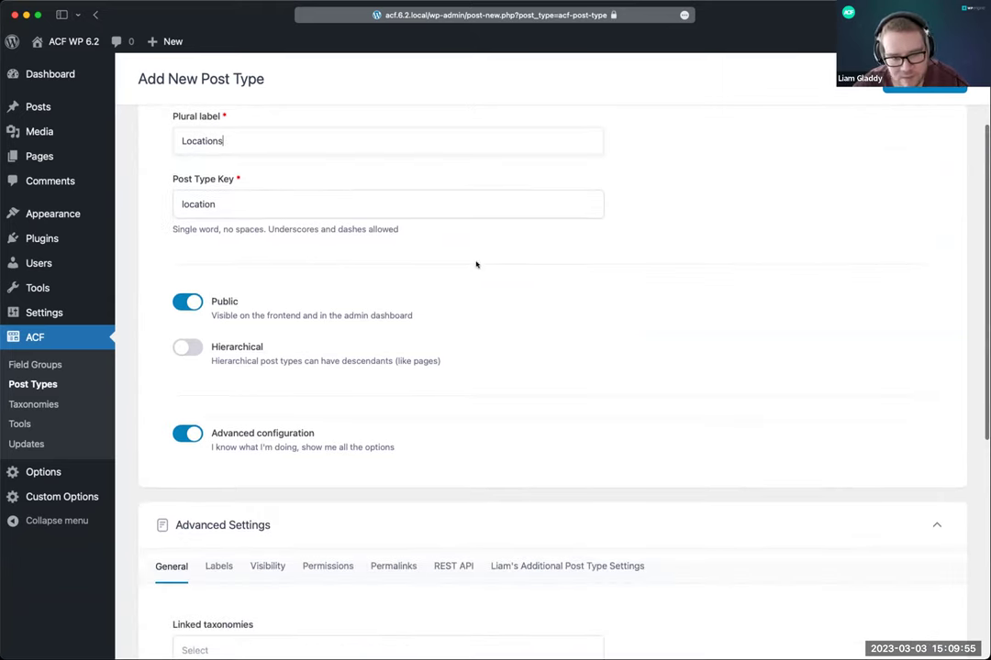
scroll(475, 265, down, 3)
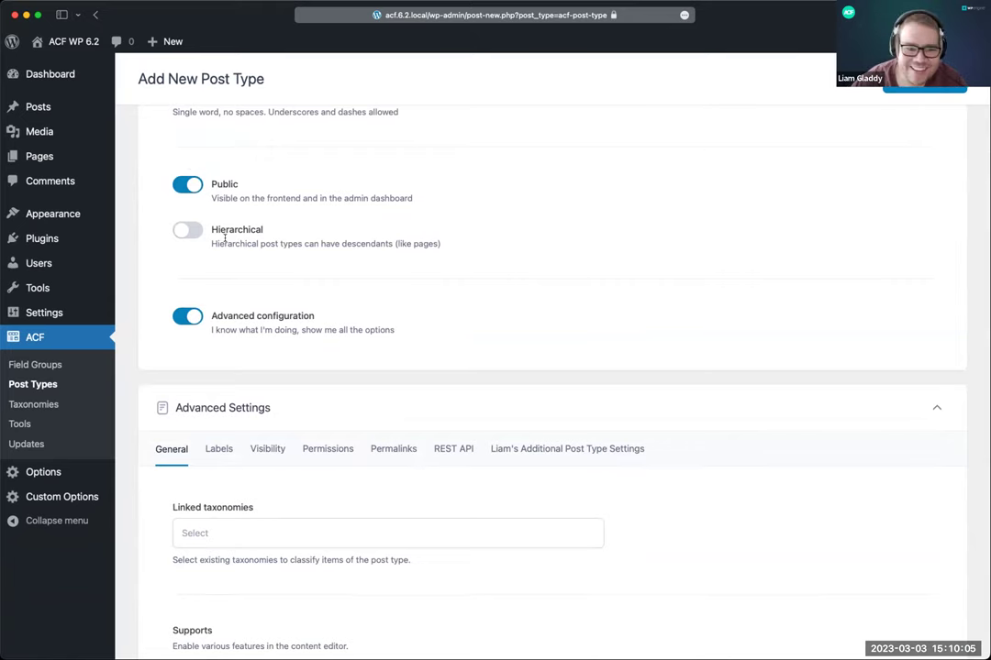
scroll(225, 237, down, 5)
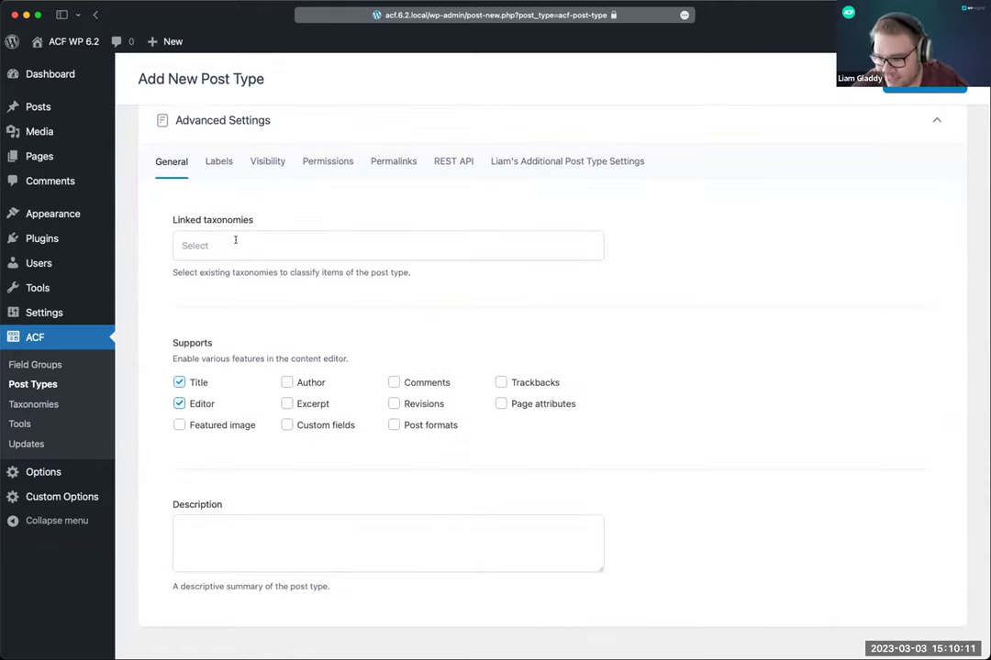
scroll(203, 308, down, 1)
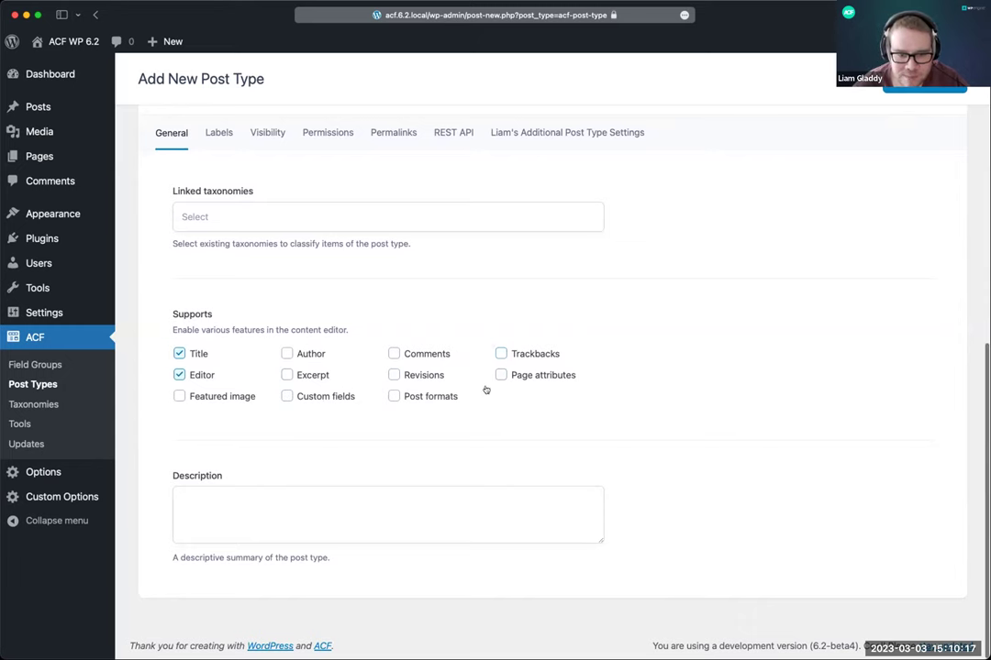
scroll(342, 398, up, 1)
scroll(303, 440, down, 1)
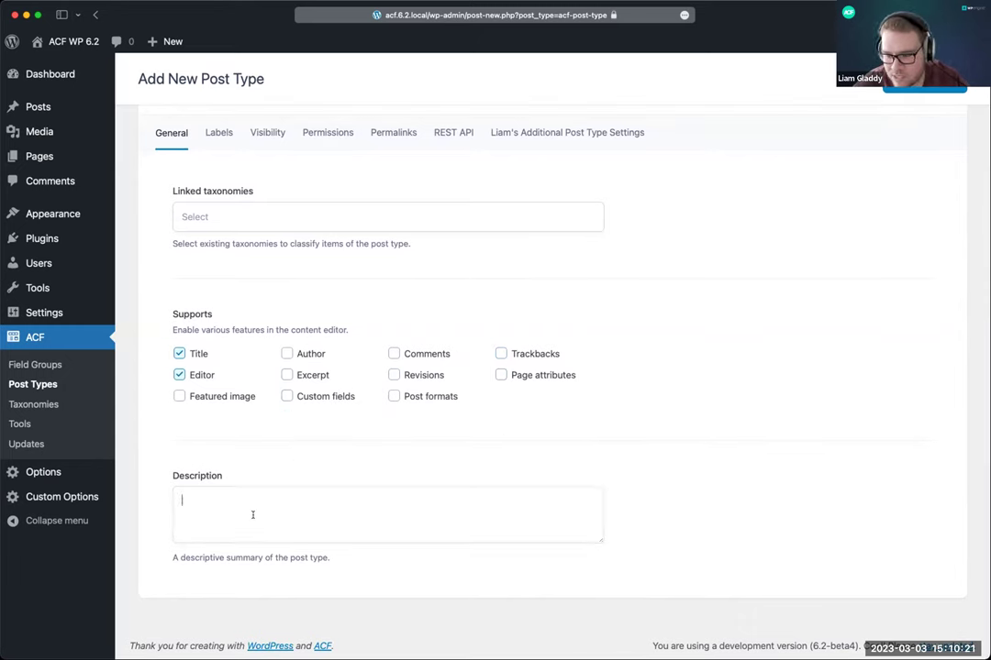
Step: Examine the post type's advanced label settings, from the menu name through to the item link description, against the singular and plural labels
scroll(252, 515, up, 3)
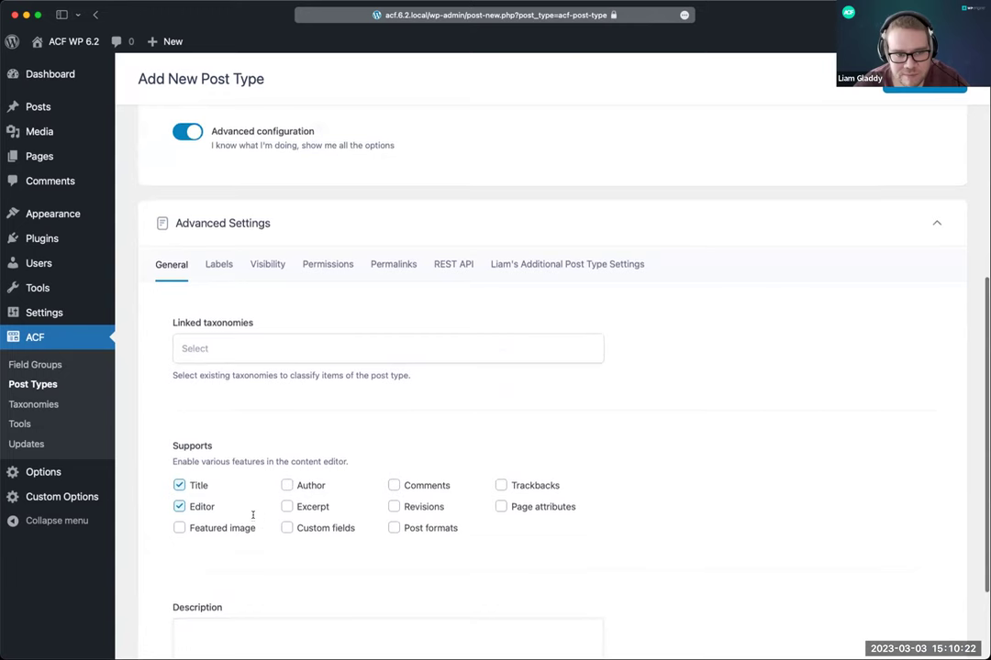
click(220, 268)
scroll(400, 356, down, 3)
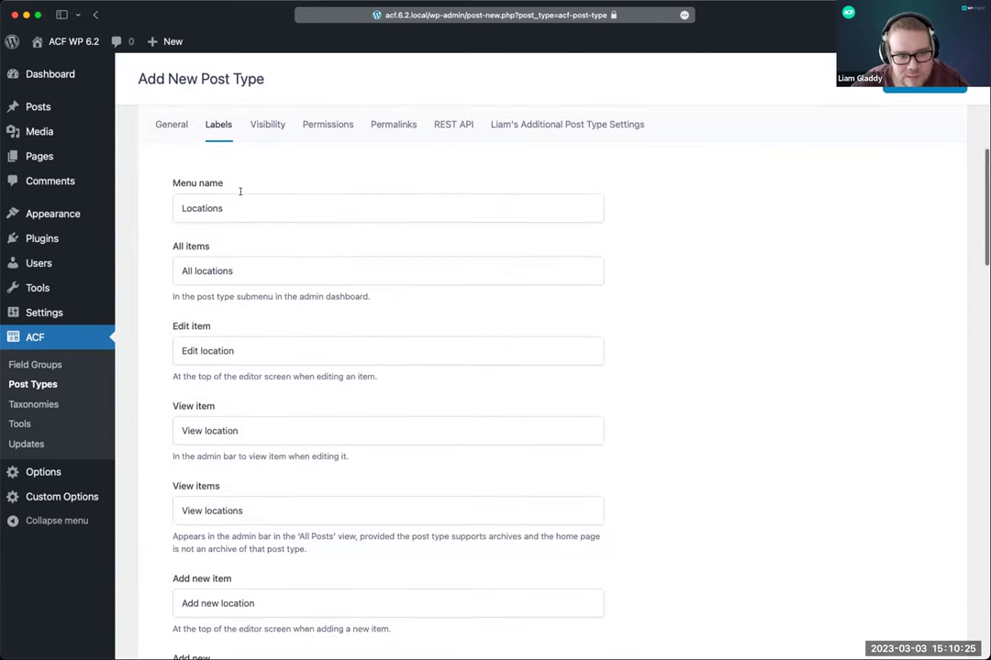
scroll(293, 317, down, 2)
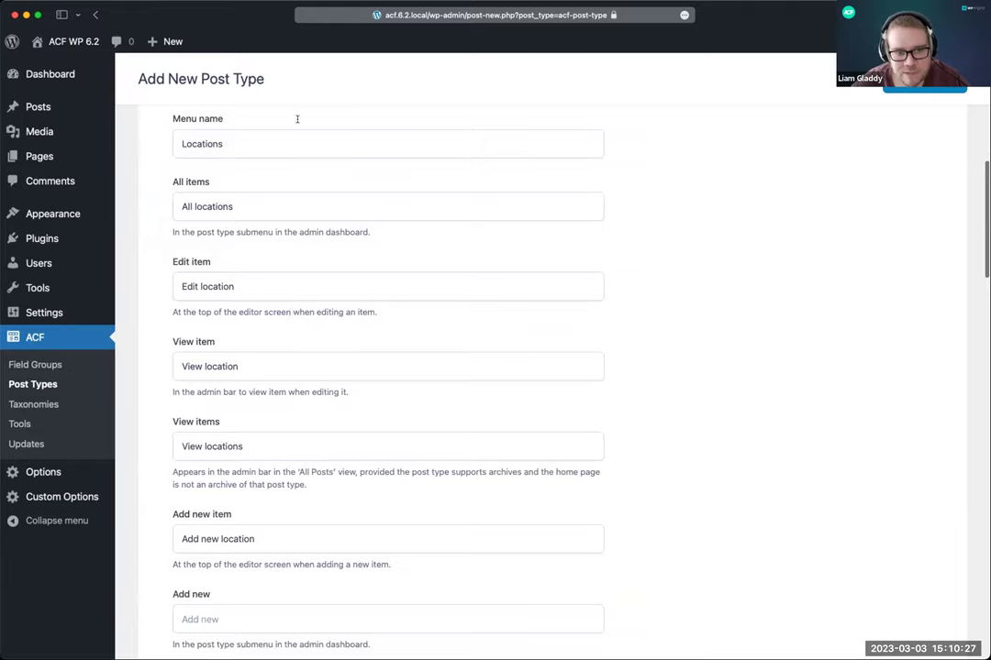
scroll(296, 118, up, 10)
scroll(202, 295, down, 5)
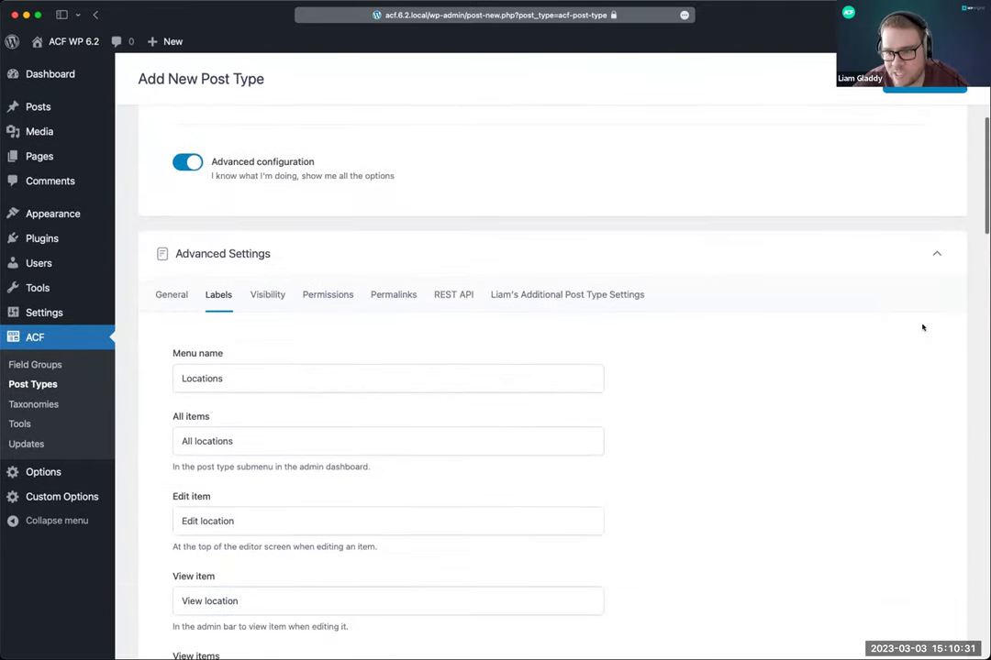
scroll(841, 327, up, 7)
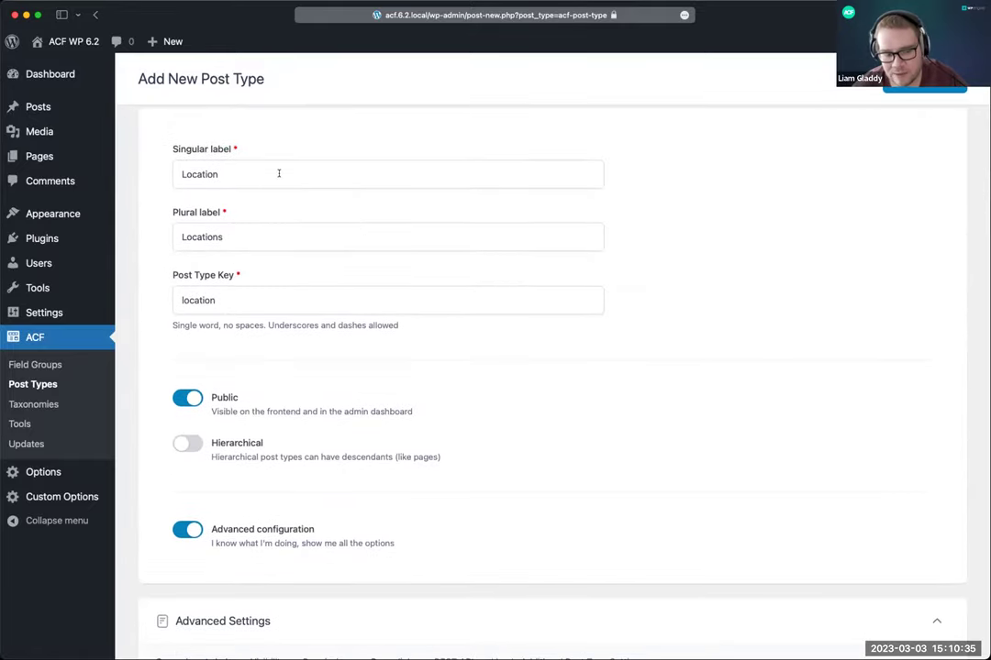
scroll(312, 275, down, 10)
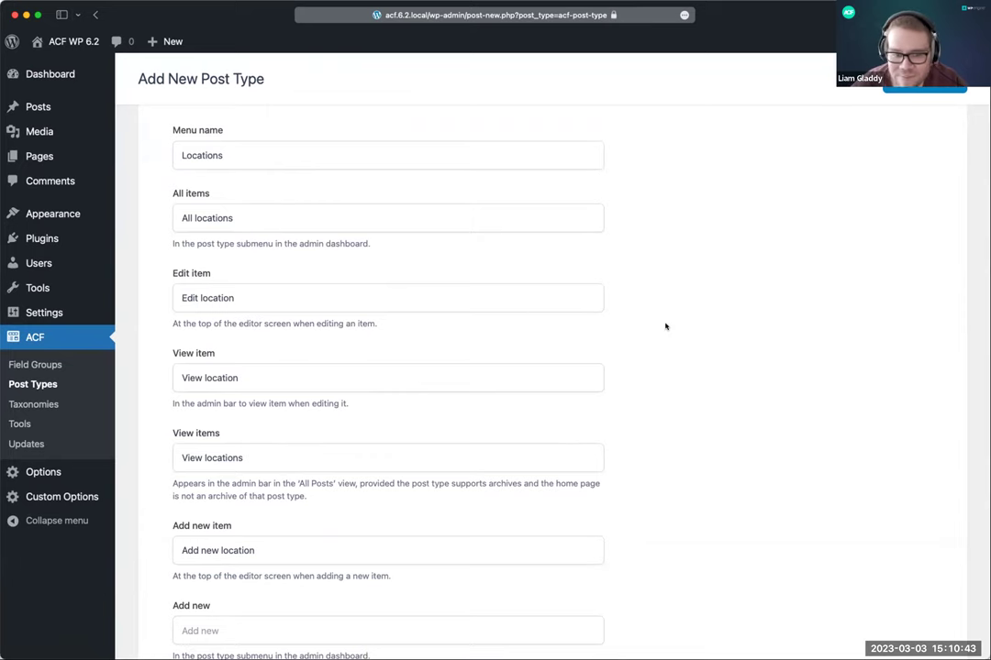
scroll(665, 327, up, 3)
scroll(665, 327, down, 5)
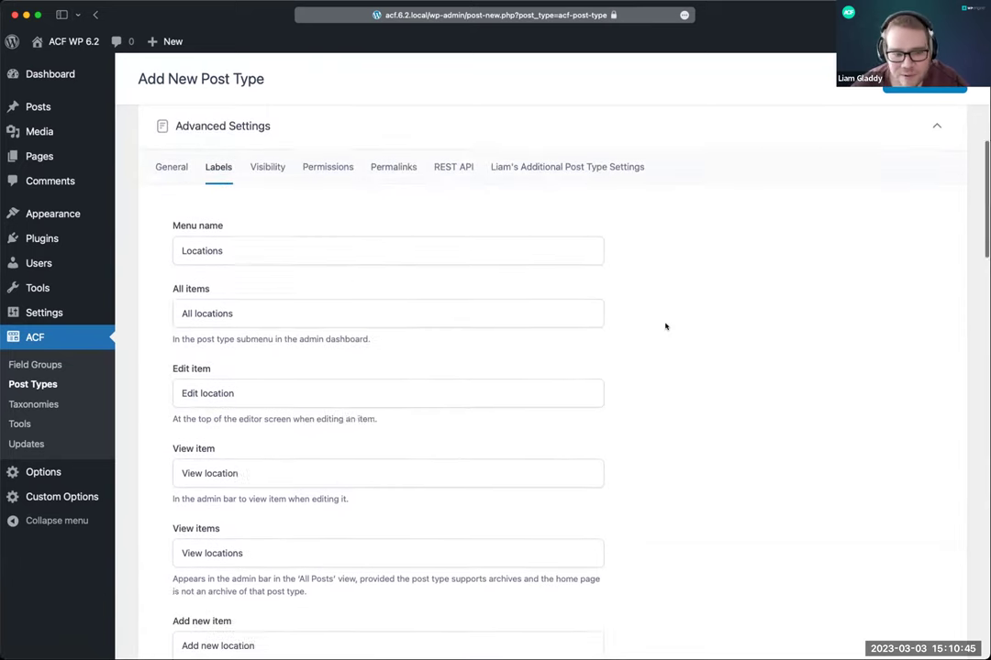
scroll(665, 326, down, 8)
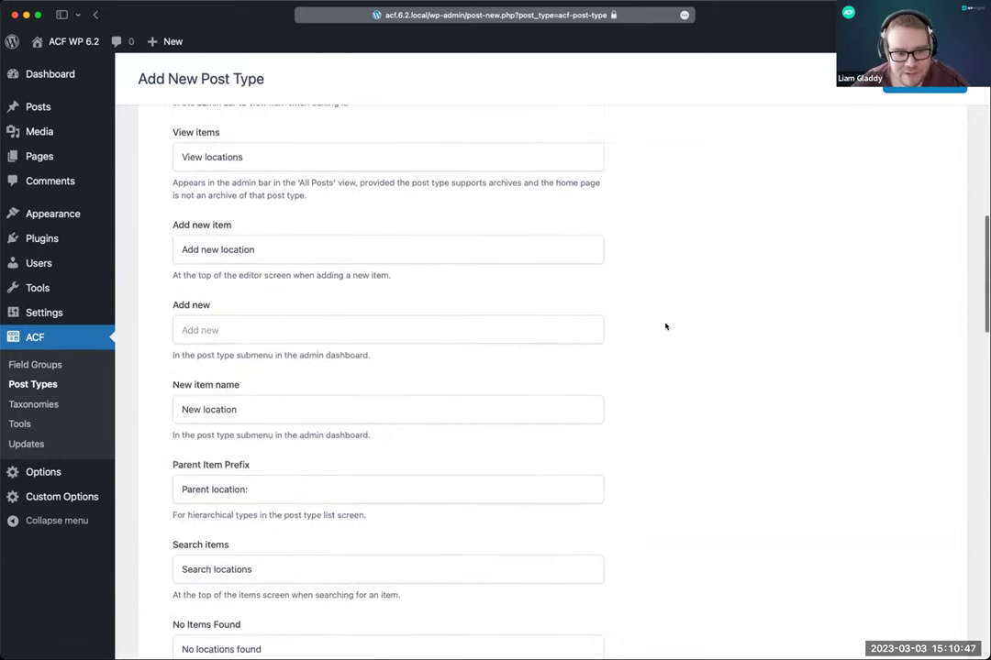
scroll(665, 327, down, 6)
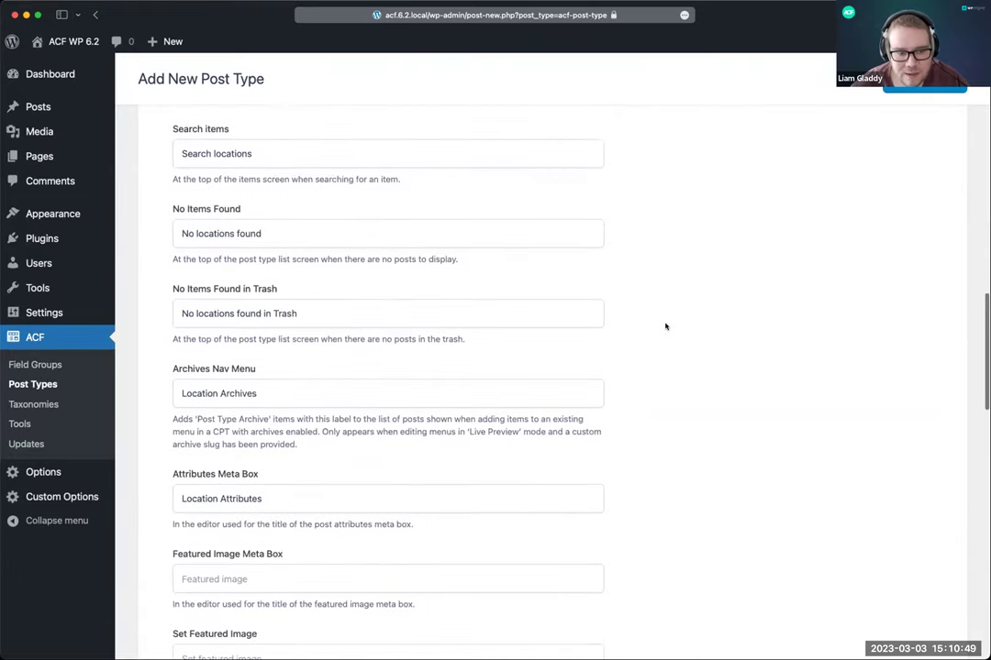
scroll(413, 218, down, 10)
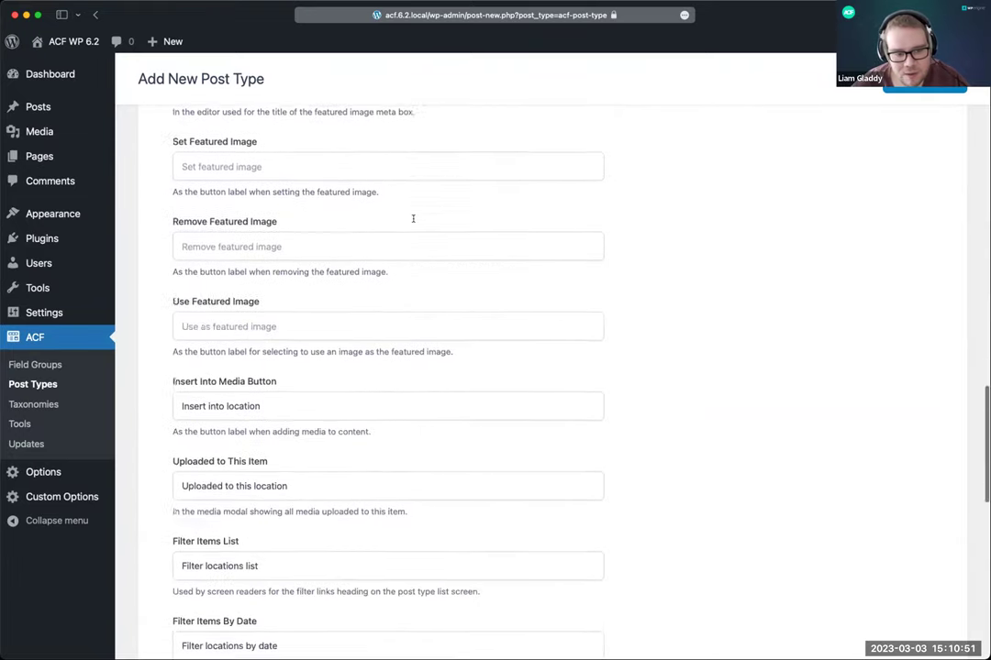
scroll(412, 221, down, 3)
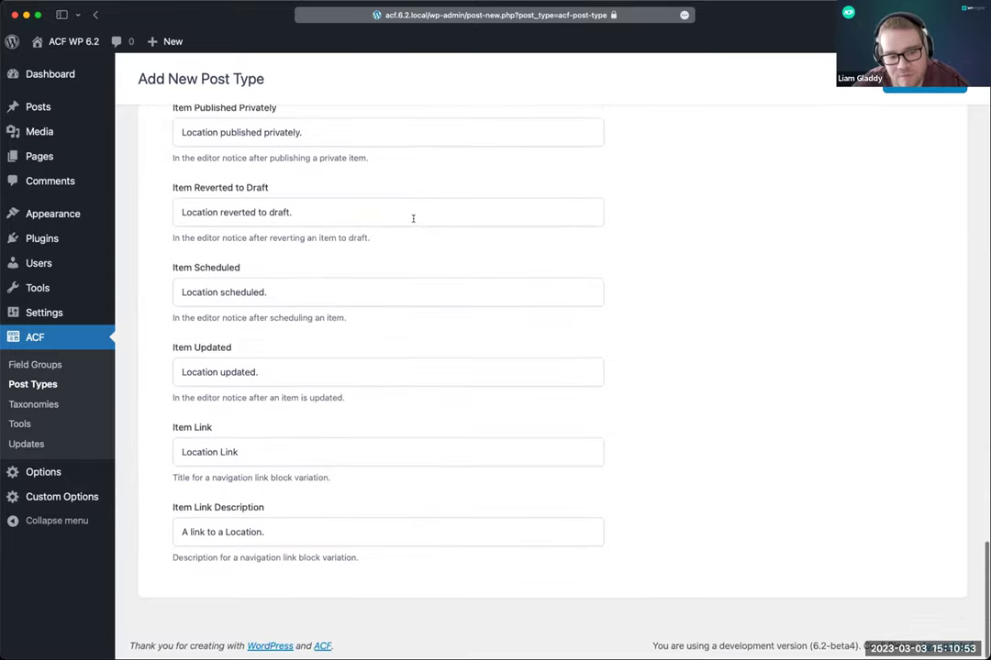
scroll(413, 218, up, 5)
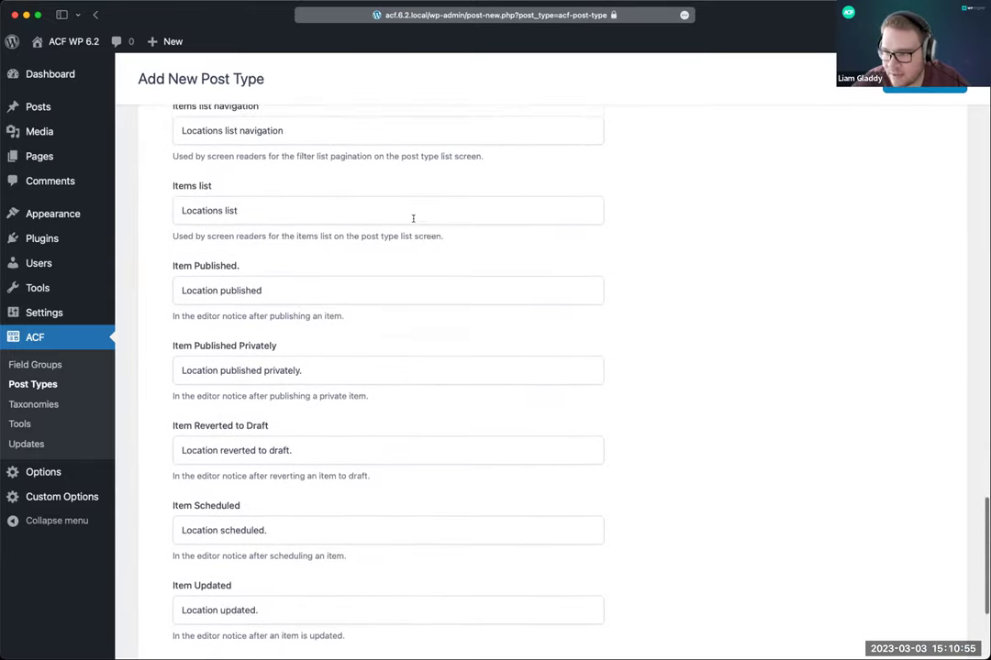
scroll(413, 220, up, 10)
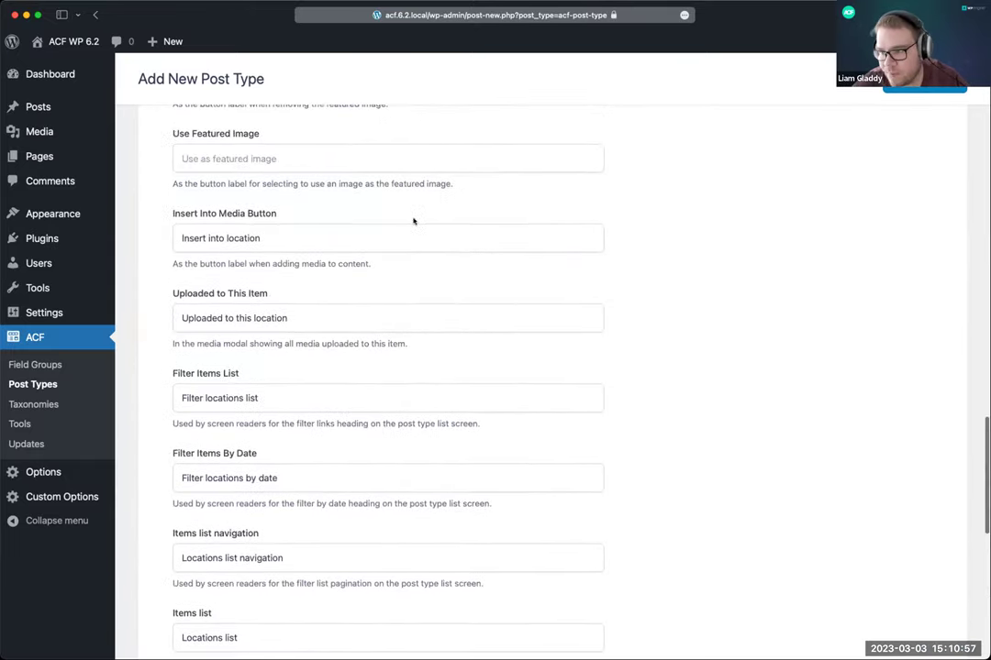
scroll(413, 218, up, 3)
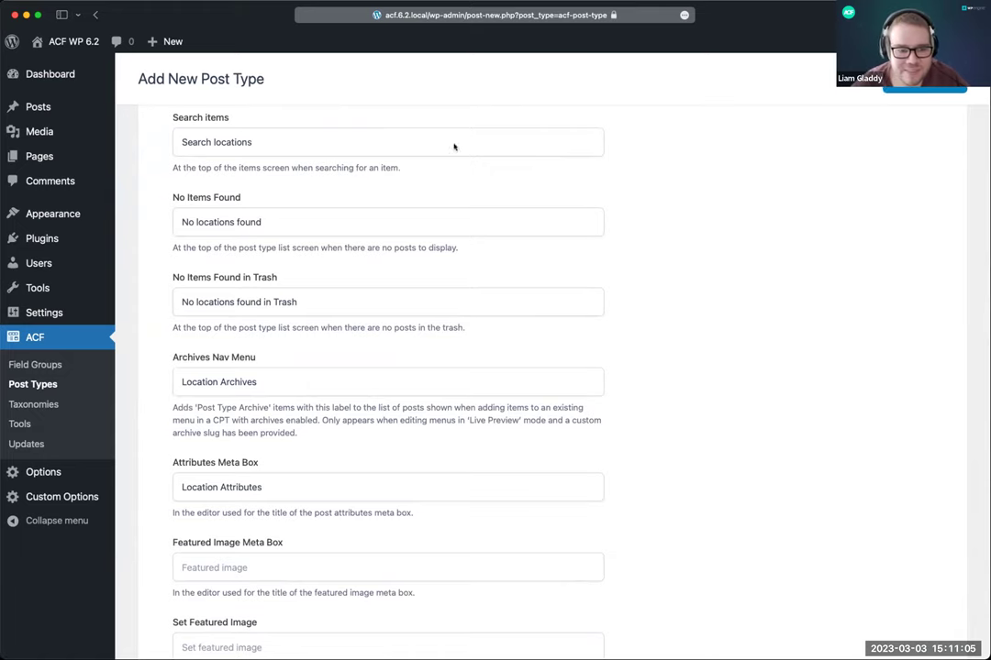
Step: Show the post type's visibility settings and review the admin, menu and search options
scroll(461, 257, up, 10)
scroll(247, 486, down, 2)
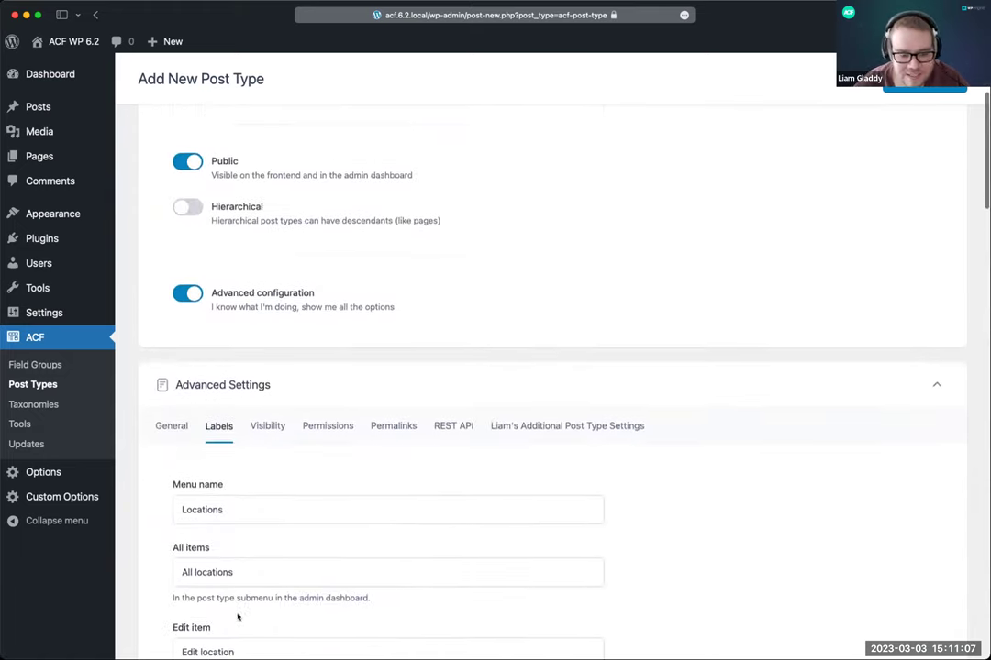
scroll(259, 482, up, 3)
click(262, 508)
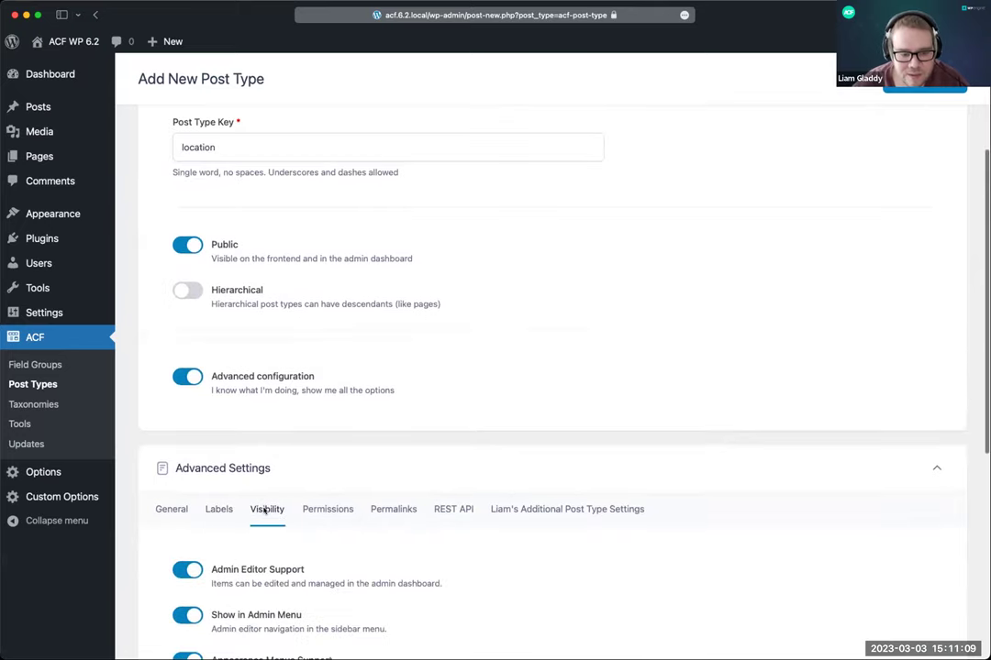
scroll(265, 511, down, 4)
scroll(205, 472, down, 4)
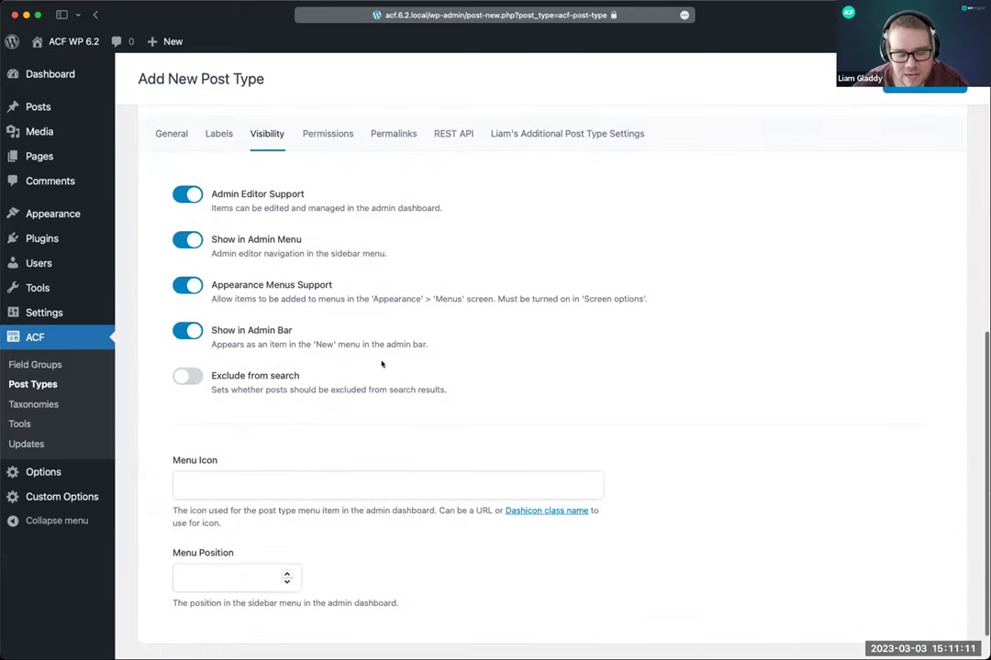
Step: Switch off Show in Admin Menu to check its dependent options, and turn it back on
click(188, 196)
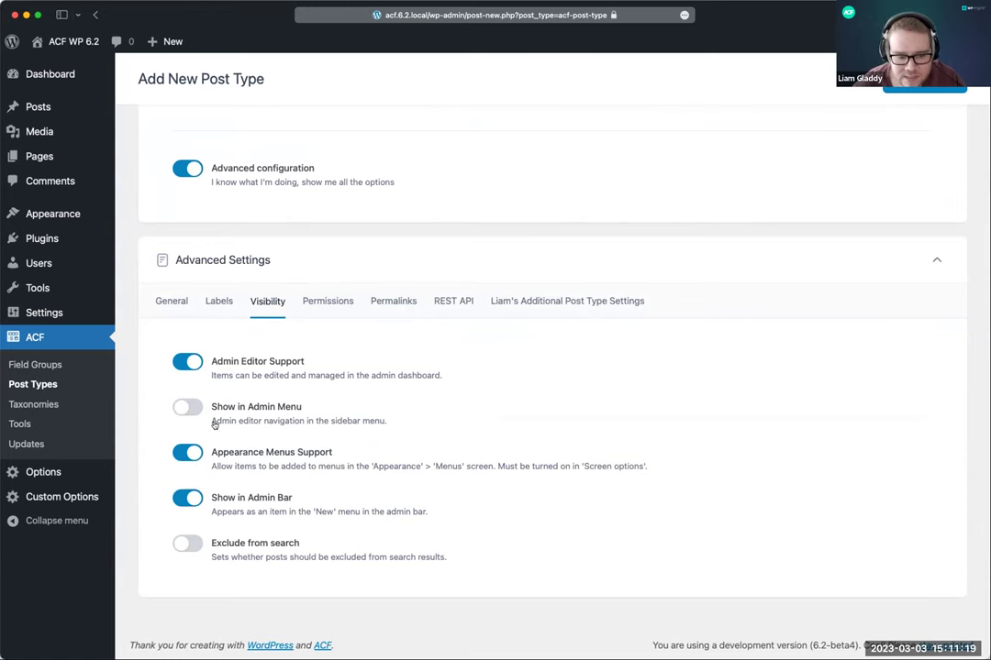
click(185, 406)
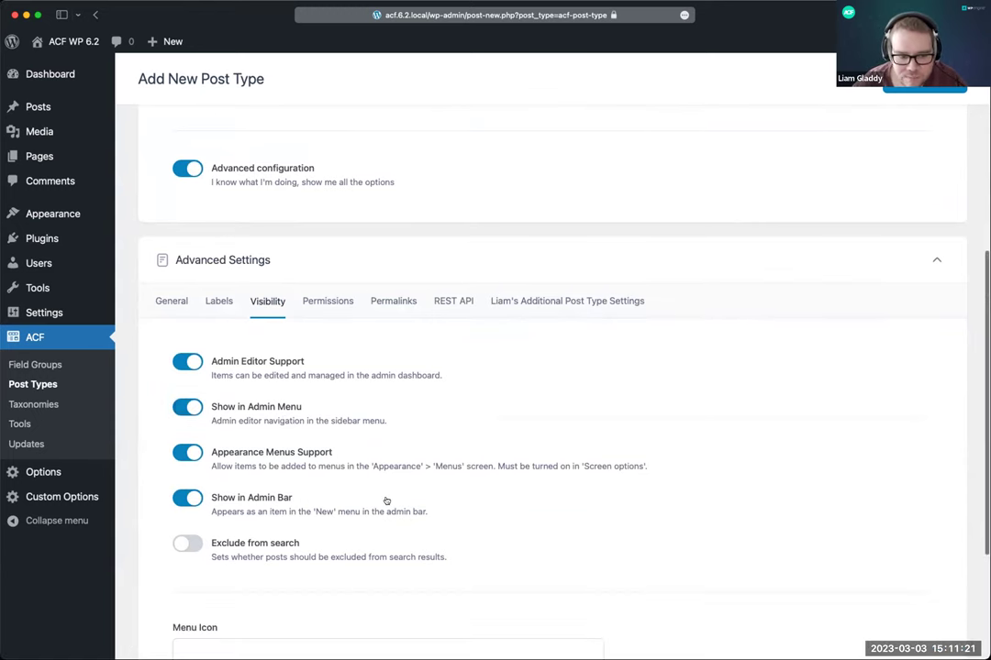
Step: Review the Menu Icon and Menu Position options in the post type's visibility settings
scroll(386, 501, down, 5)
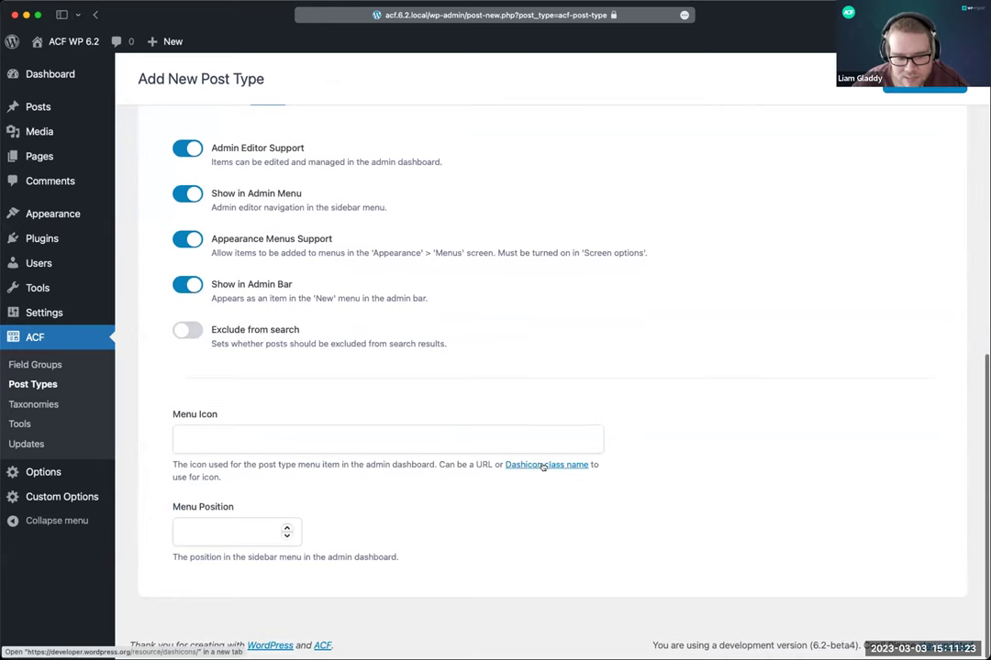
click(306, 431)
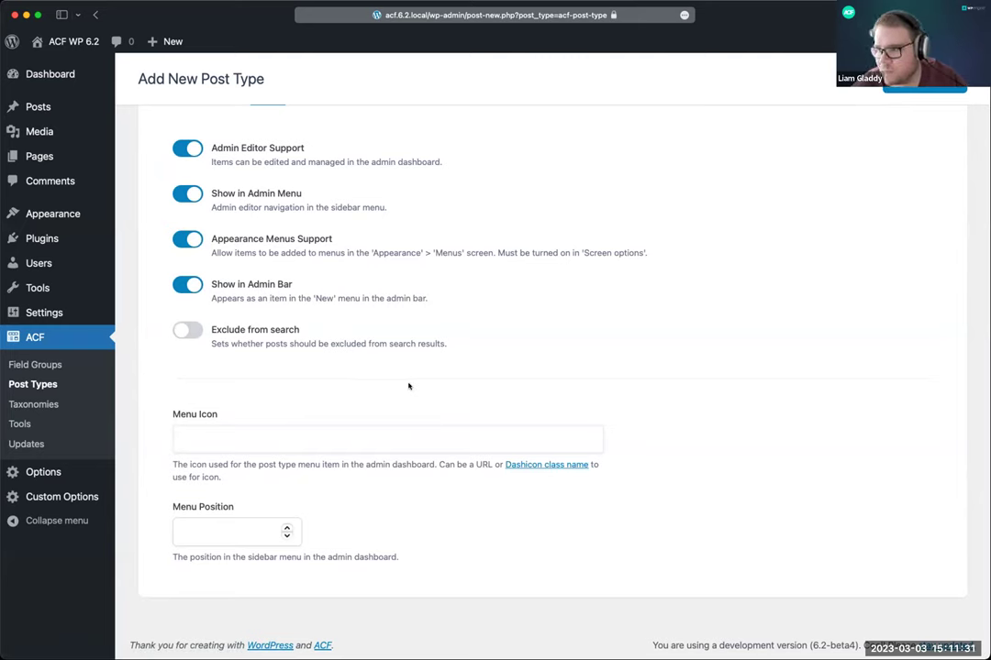
scroll(328, 394, up, 3)
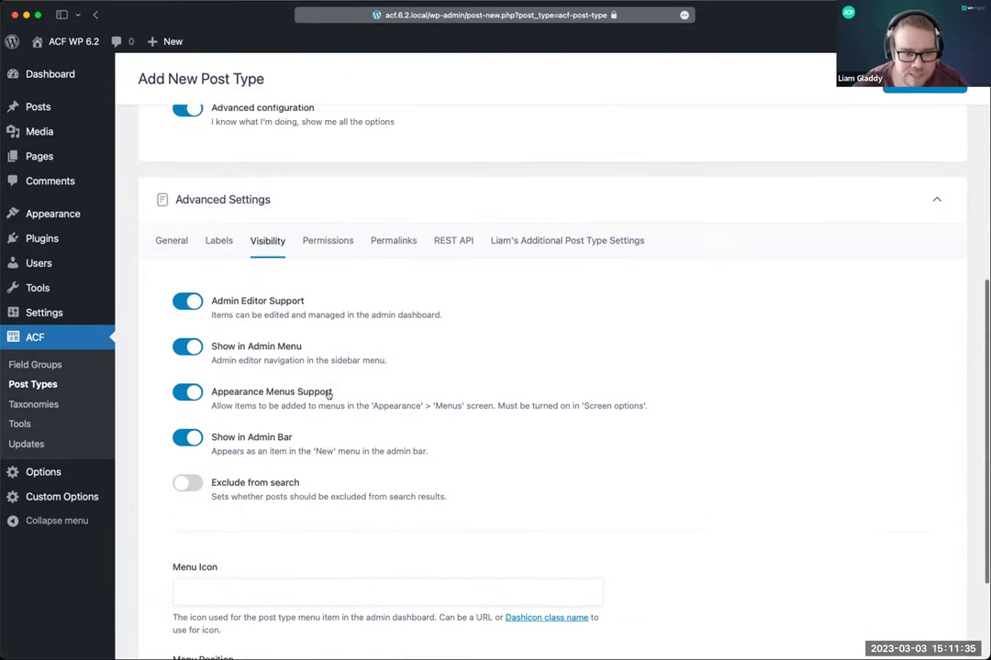
Step: Review the post type's permissions settings, covering renamed capabilities, export and deletion with the user
click(327, 257)
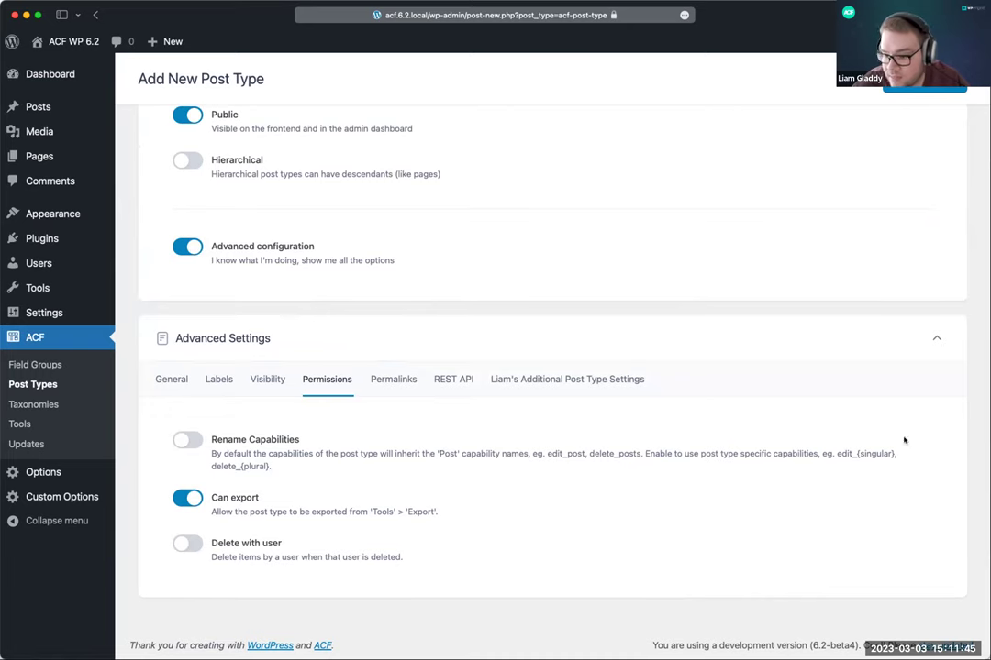
scroll(716, 459, up, 4)
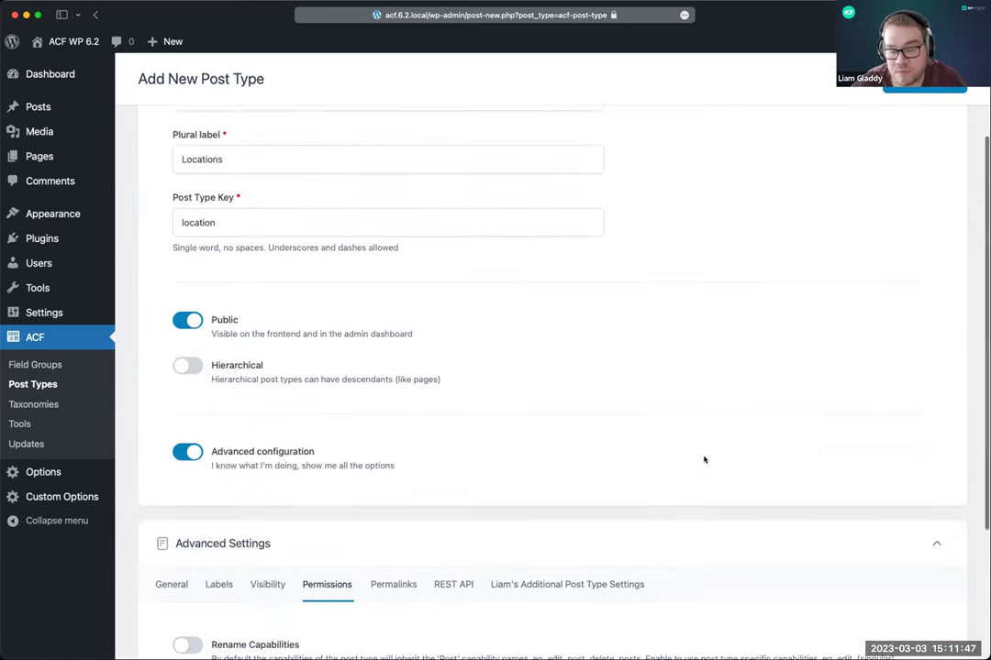
scroll(705, 460, down, 4)
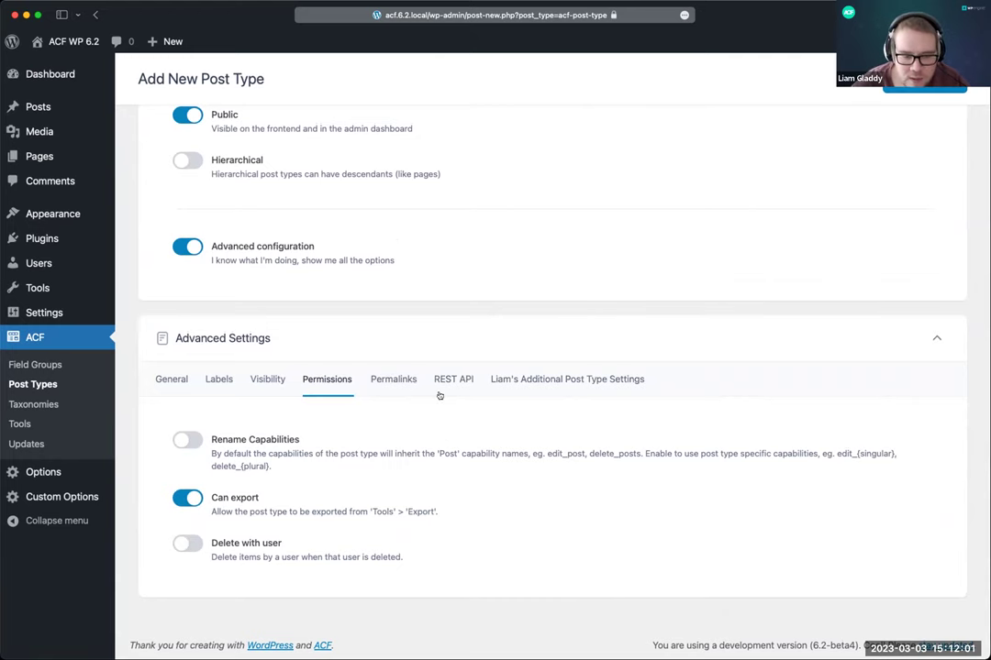
Step: Examine the post type's permalink settings, from pretty permalinks and URL slug through to archive and query variable options
click(397, 379)
scroll(382, 448, down, 4)
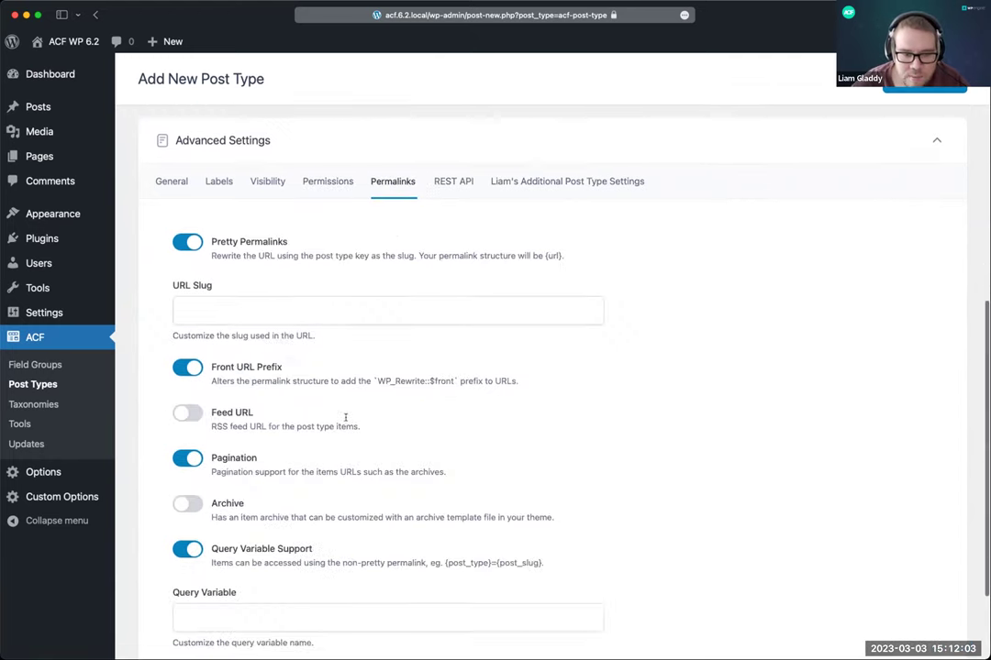
scroll(183, 419, down, 3)
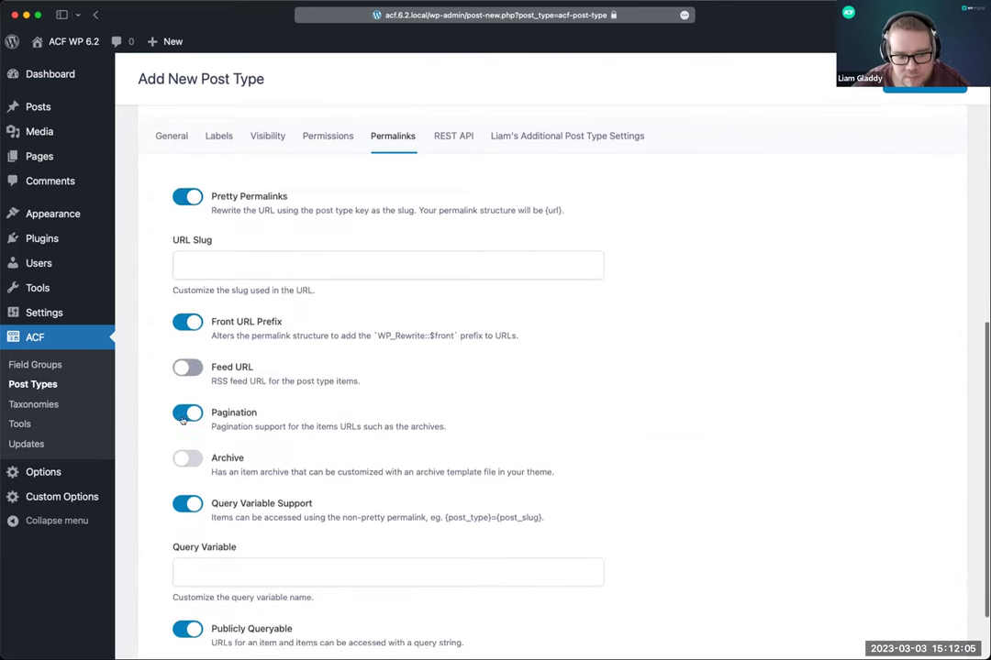
scroll(219, 330, up, 4)
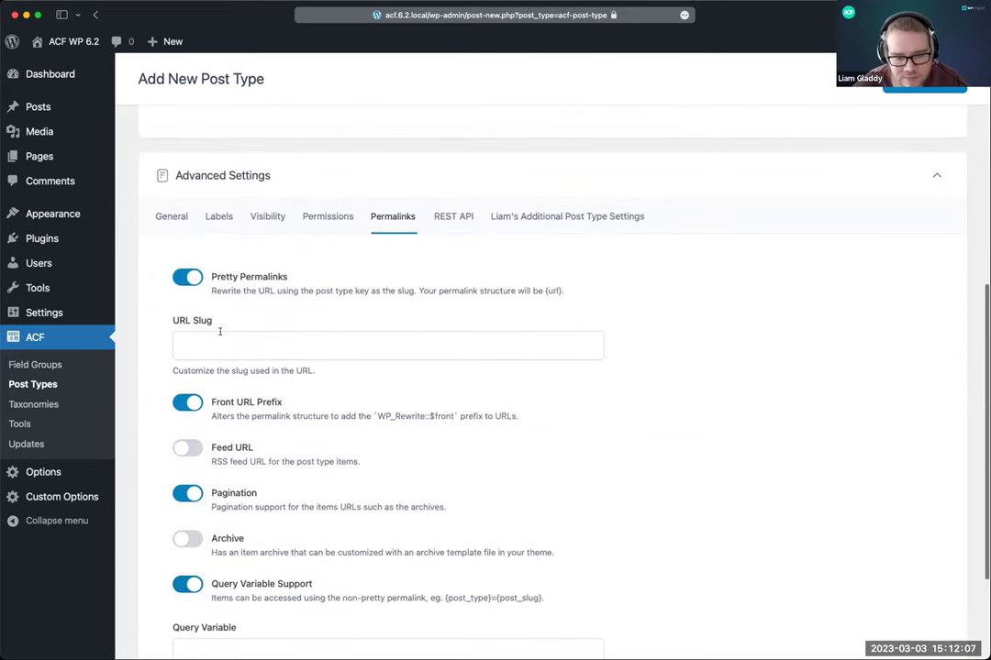
scroll(275, 339, up, 2)
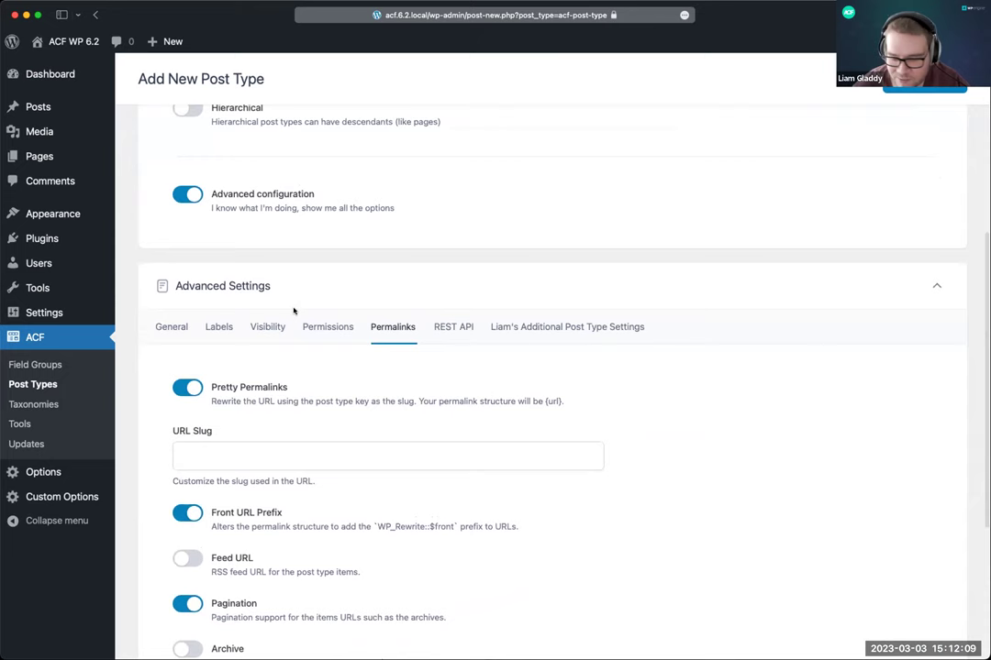
Step: Examine the post type's REST API settings, including the rest base, namespace route and controller class
click(449, 334)
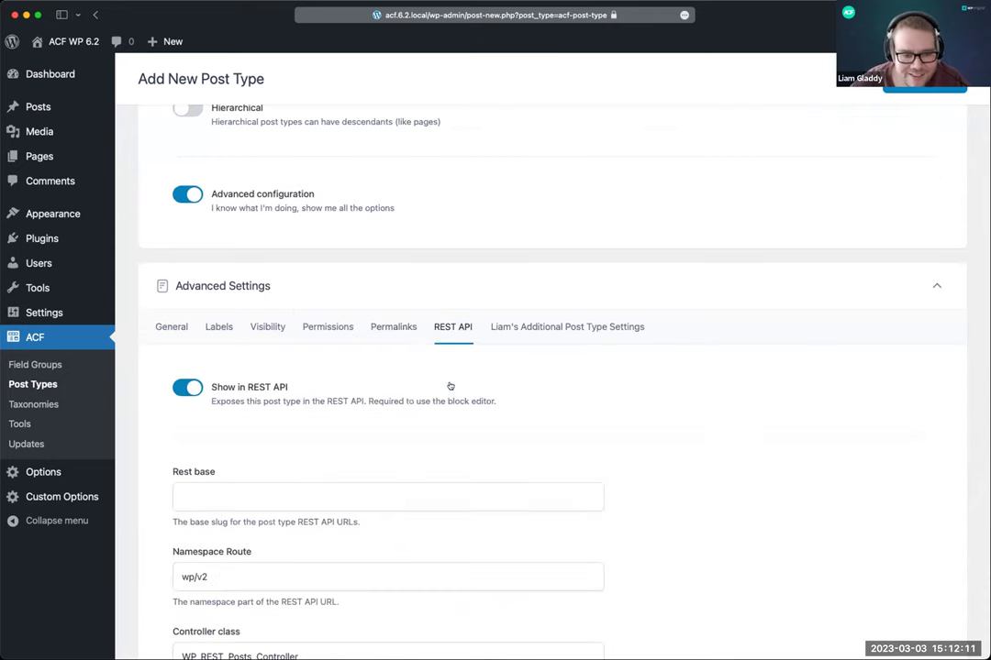
scroll(365, 514, down, 3)
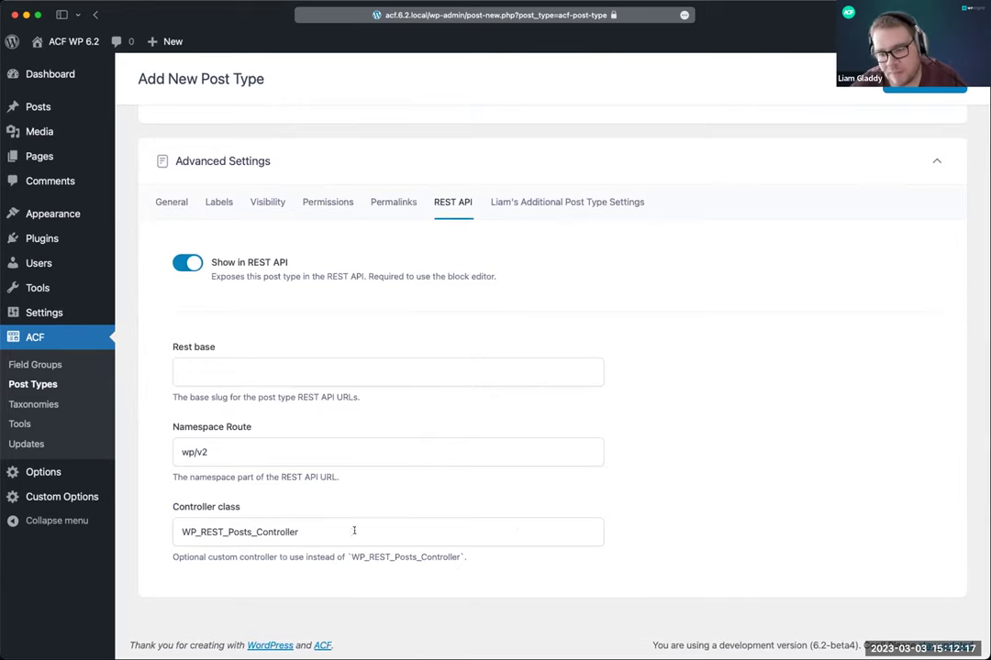
scroll(364, 416, up, 3)
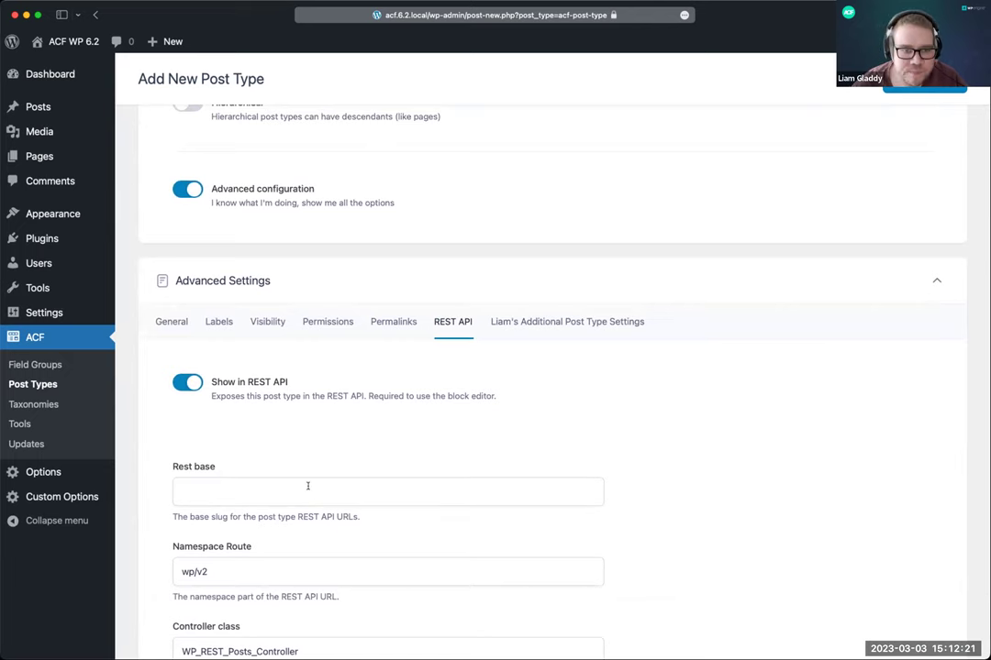
scroll(321, 440, up, 5)
scroll(343, 393, down, 5)
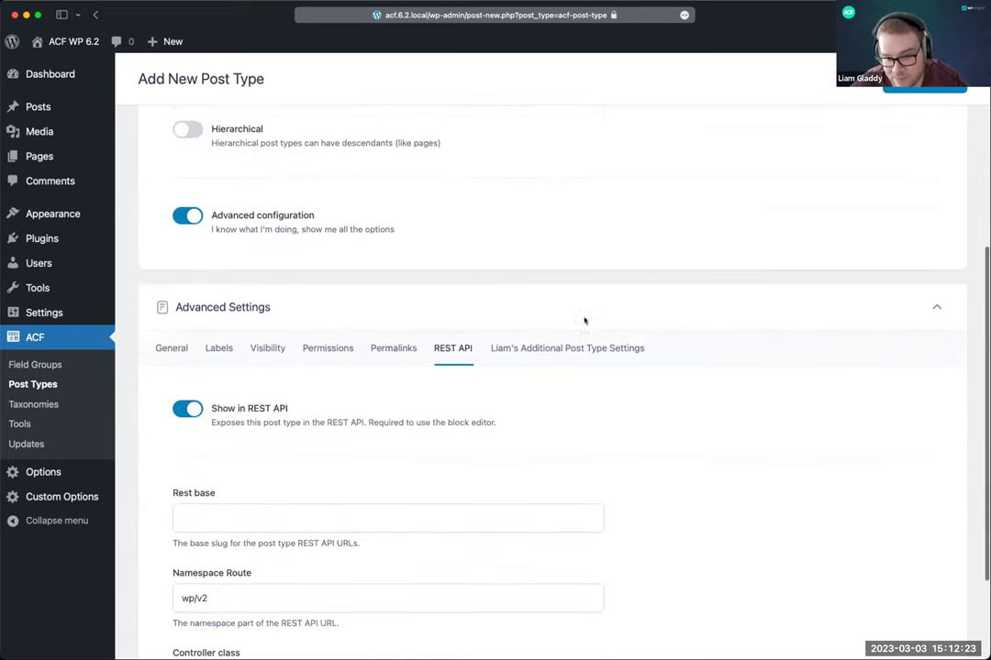
Step: Show the custom additional post type settings and save the new Location post type
click(517, 349)
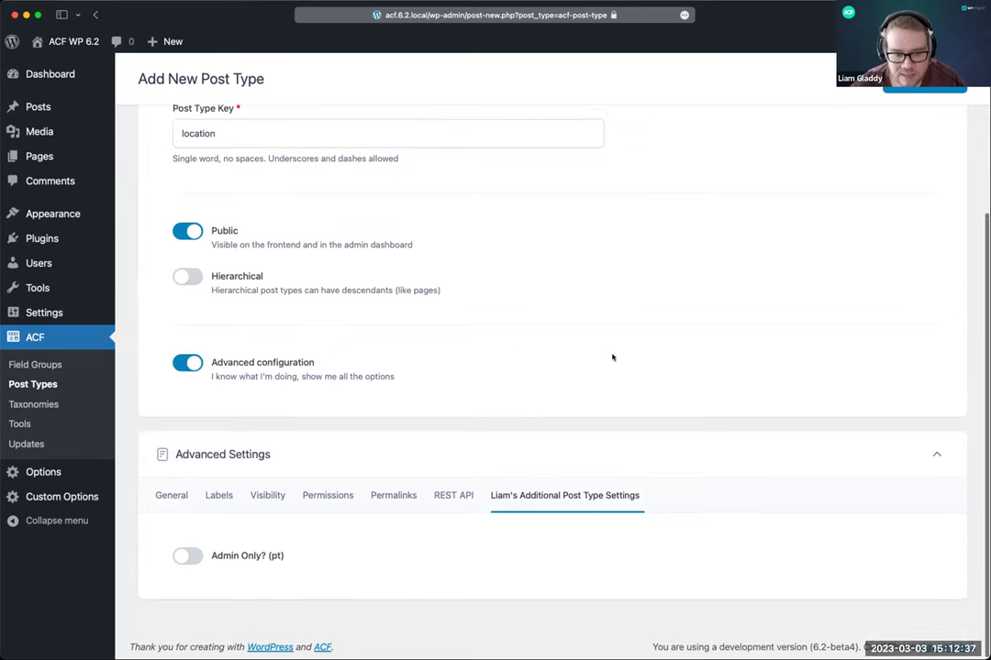
scroll(613, 358, up, 5)
click(920, 130)
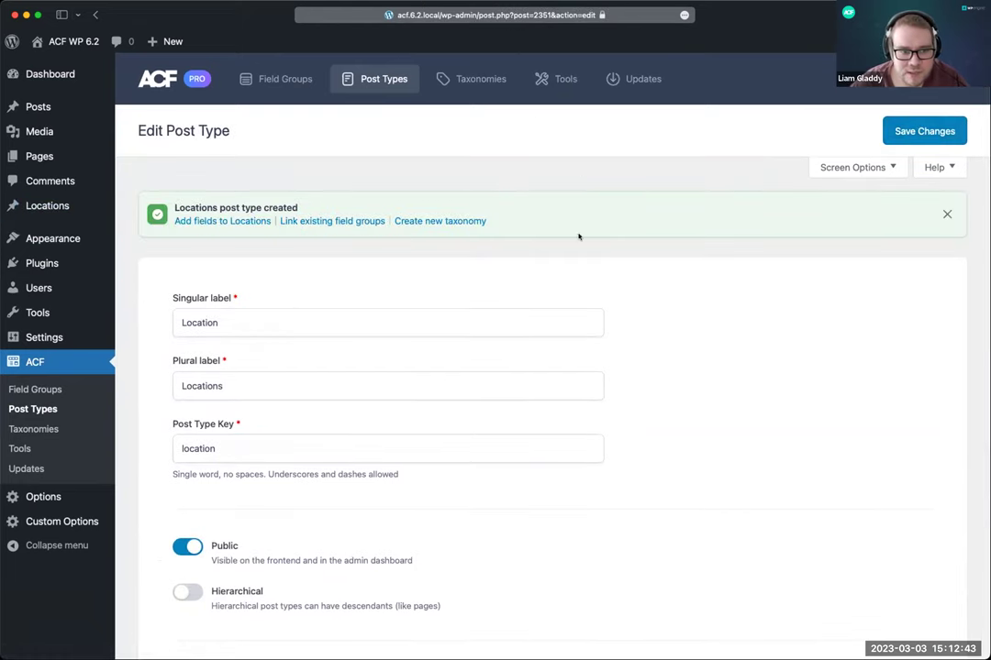
Step: Link the existing Location field group to the Locations post type
click(323, 222)
click(550, 347)
text(location)
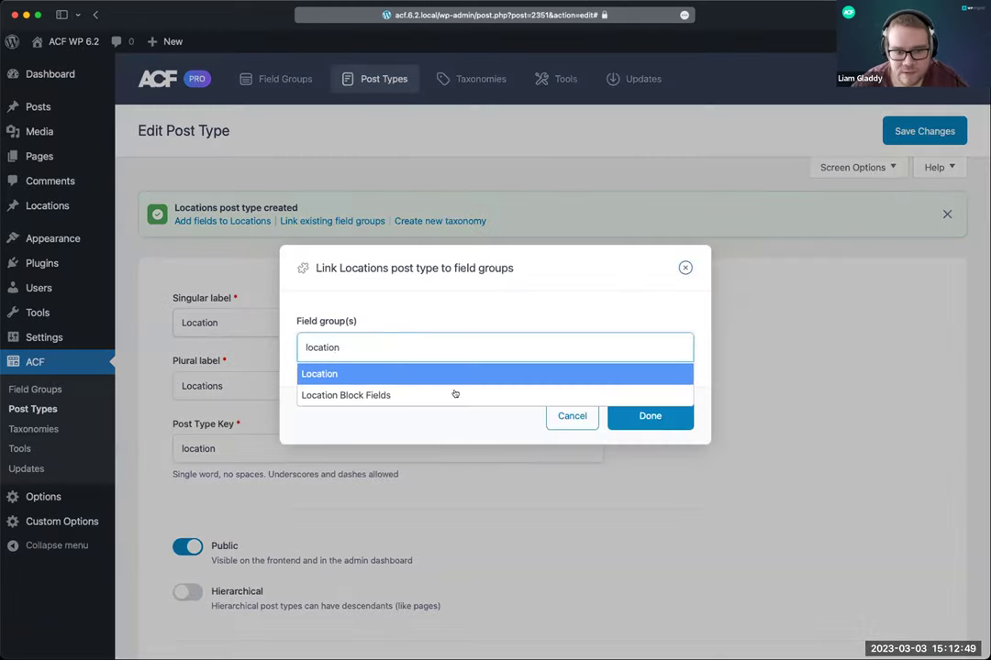
click(445, 375)
click(650, 416)
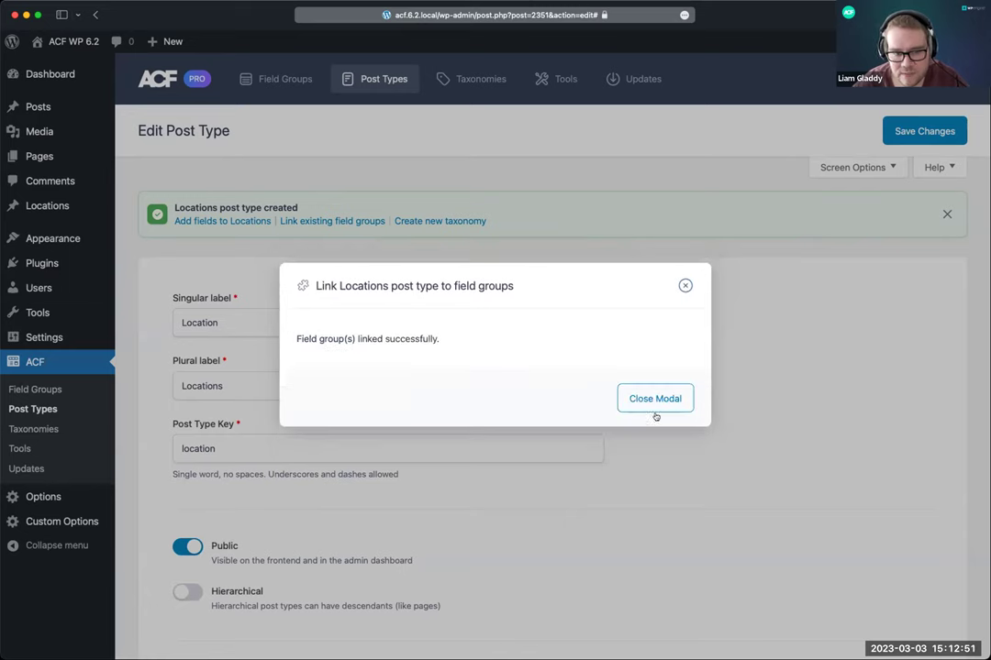
click(664, 395)
Step: Open a new location entry to check its linked fields, and return to the post type settings
mouse_move(166, 210)
click(144, 226)
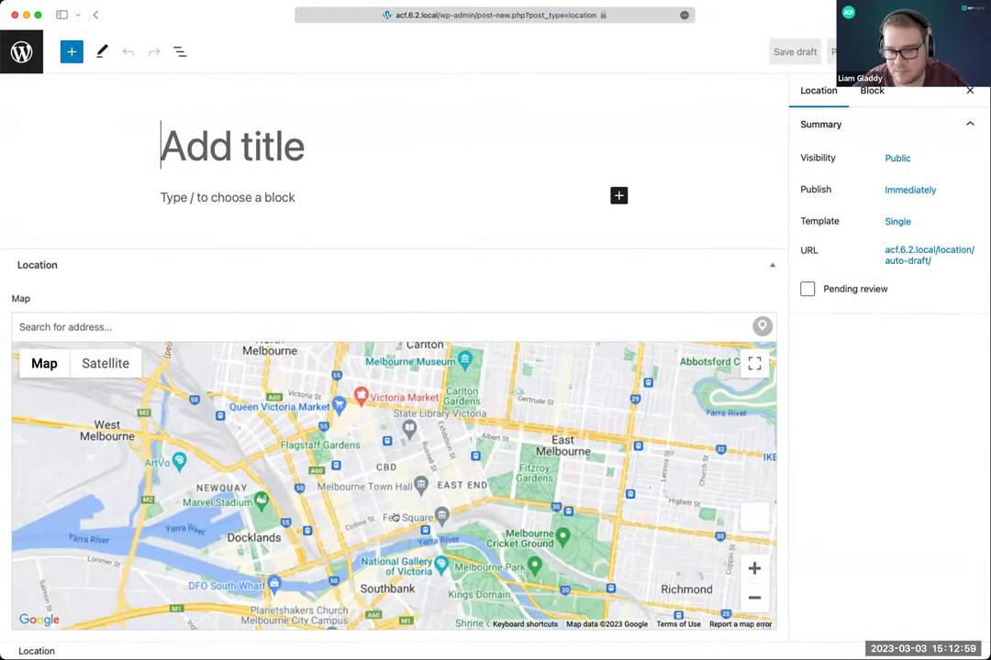
click(97, 14)
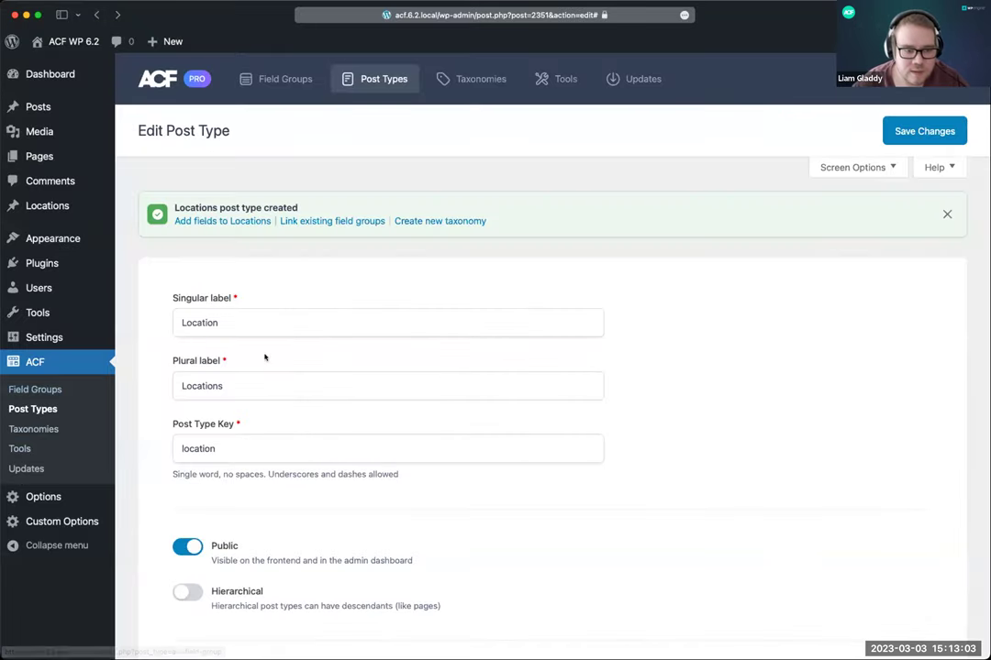
Step: Start a new taxonomy with singular label Region and plural label Regions, and assign it to the Location post type
click(35, 430)
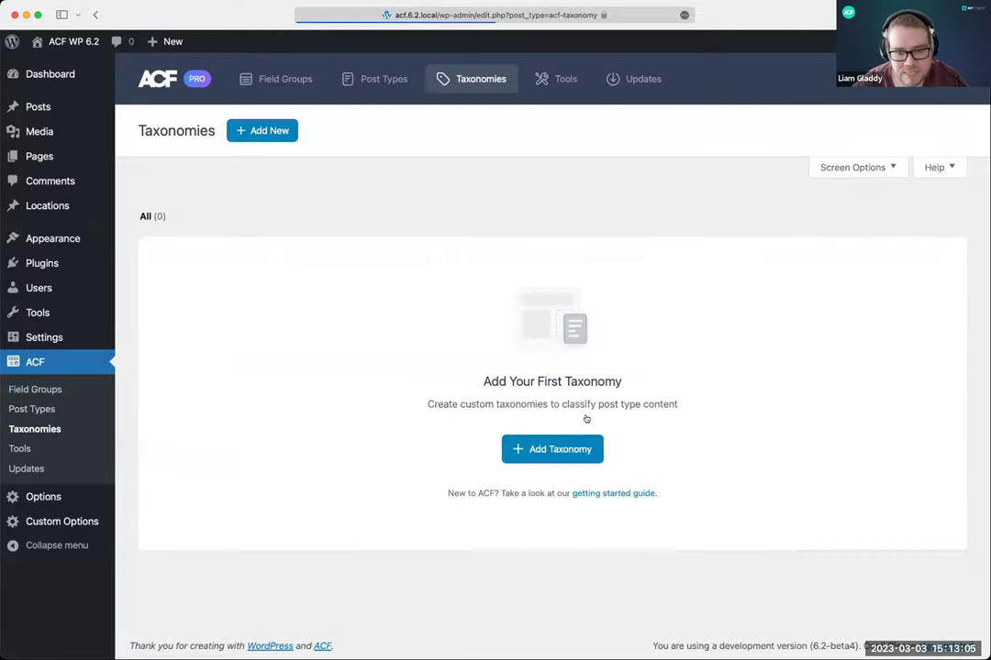
click(583, 448)
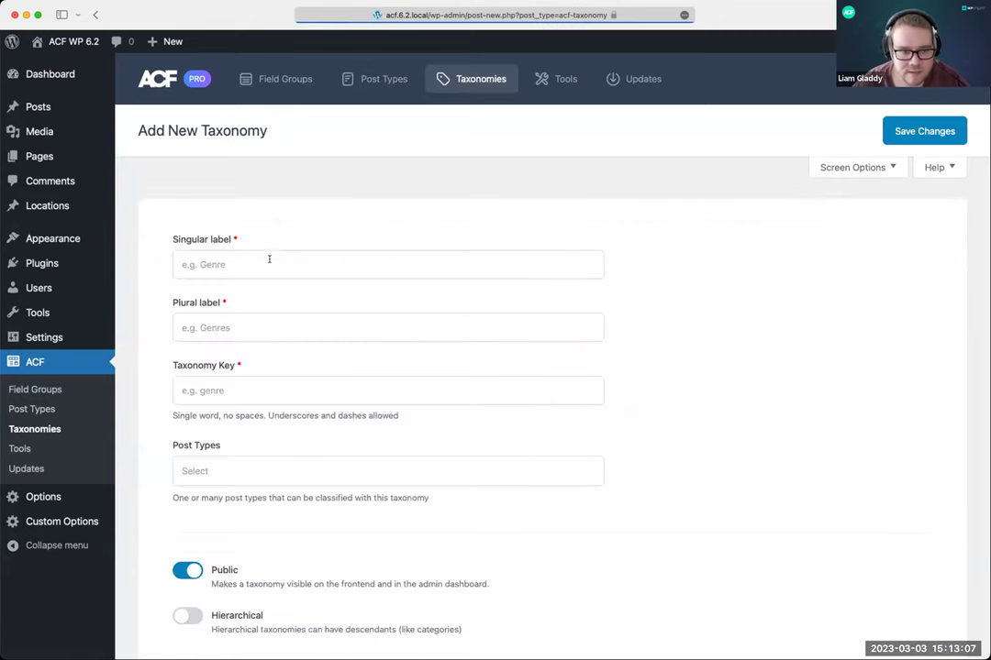
click(269, 260)
text(Re)
key(Tab)
text(Regions)
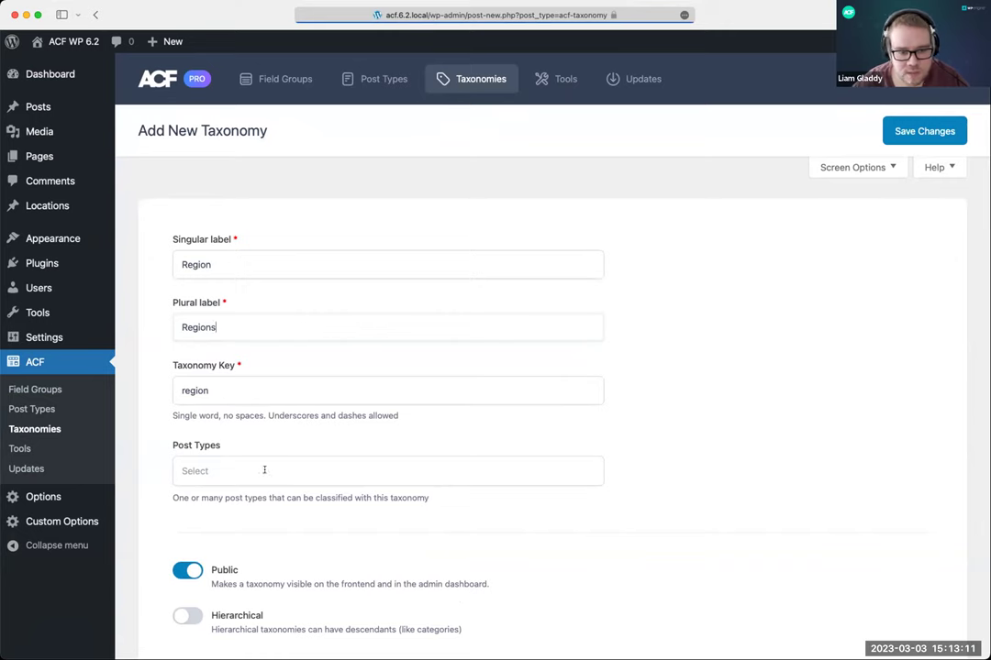
click(264, 470)
click(228, 562)
Step: Turn on Advanced configuration for the Region taxonomy and show its general options
scroll(546, 436, down, 1)
scroll(546, 437, down, 3)
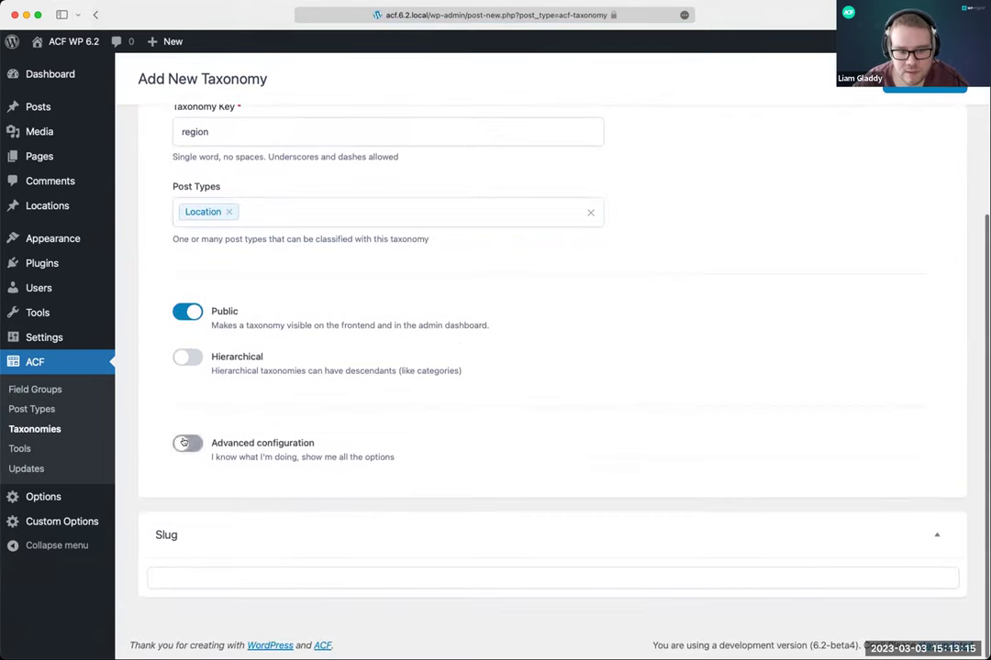
click(184, 442)
scroll(537, 425, down, 5)
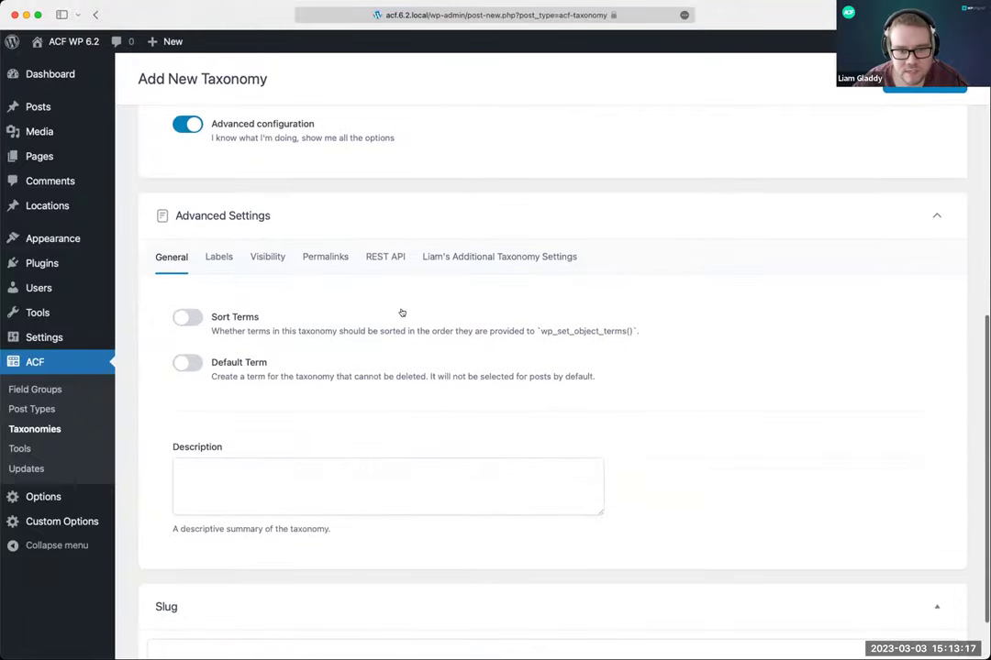
Step: Review the taxonomy's advanced labels, visibility, permalinks and REST API settings
click(226, 265)
scroll(283, 294, down, 5)
scroll(283, 294, down, 3)
scroll(284, 294, up, 10)
click(267, 486)
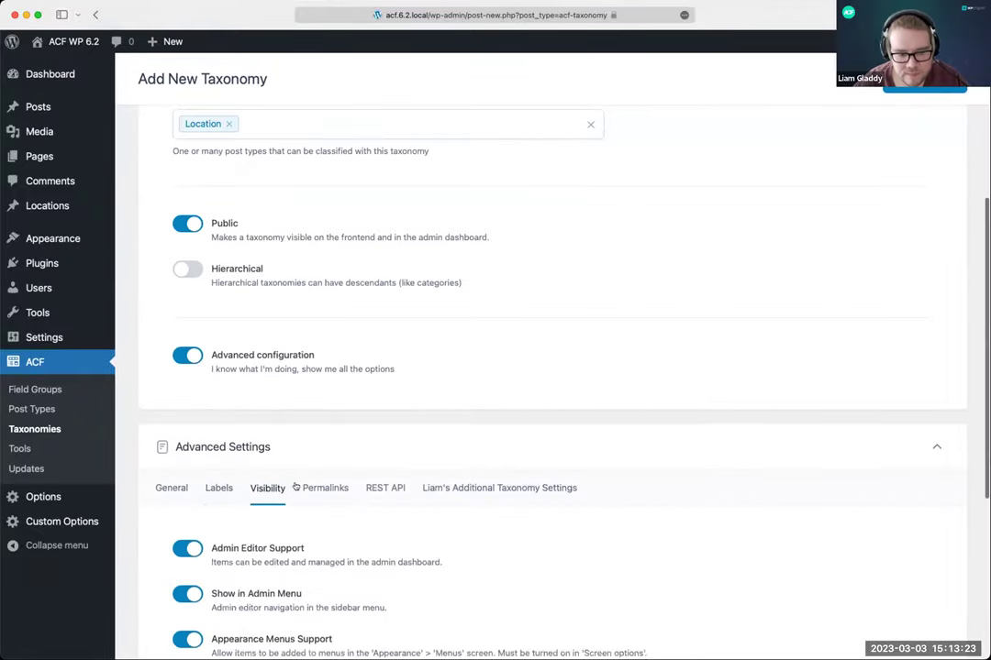
scroll(293, 481, down, 4)
click(335, 257)
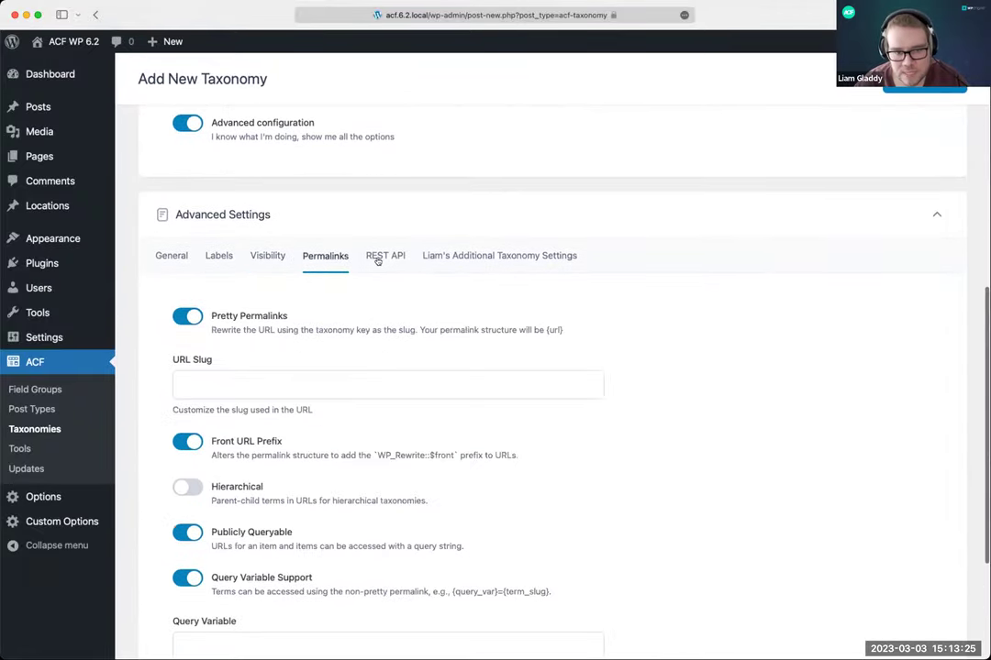
click(387, 260)
Step: Save the new Region taxonomy
scroll(591, 264, up, 6)
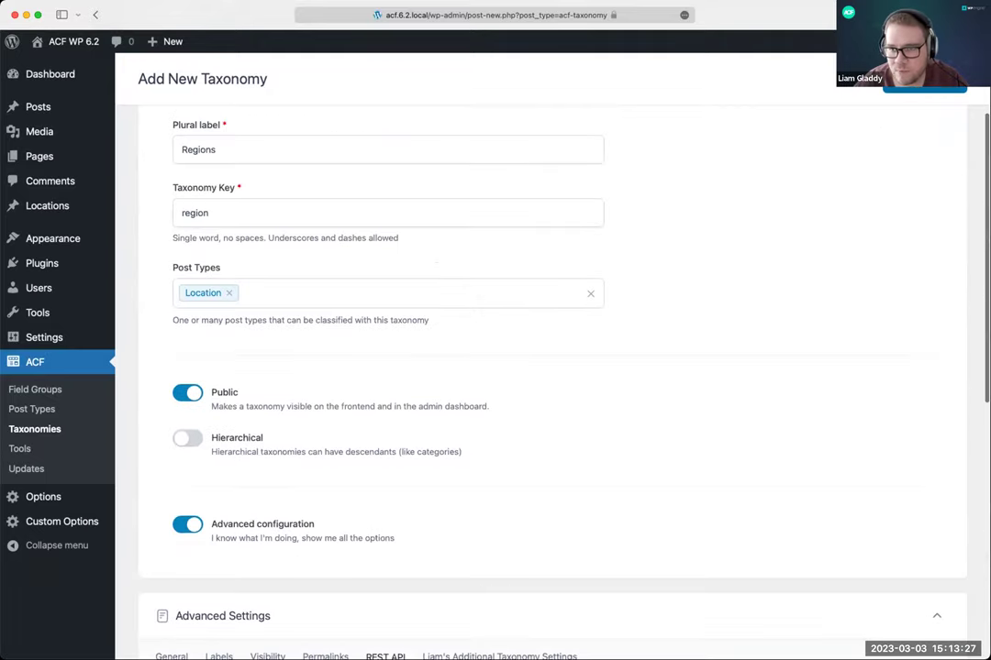
key(super+s)
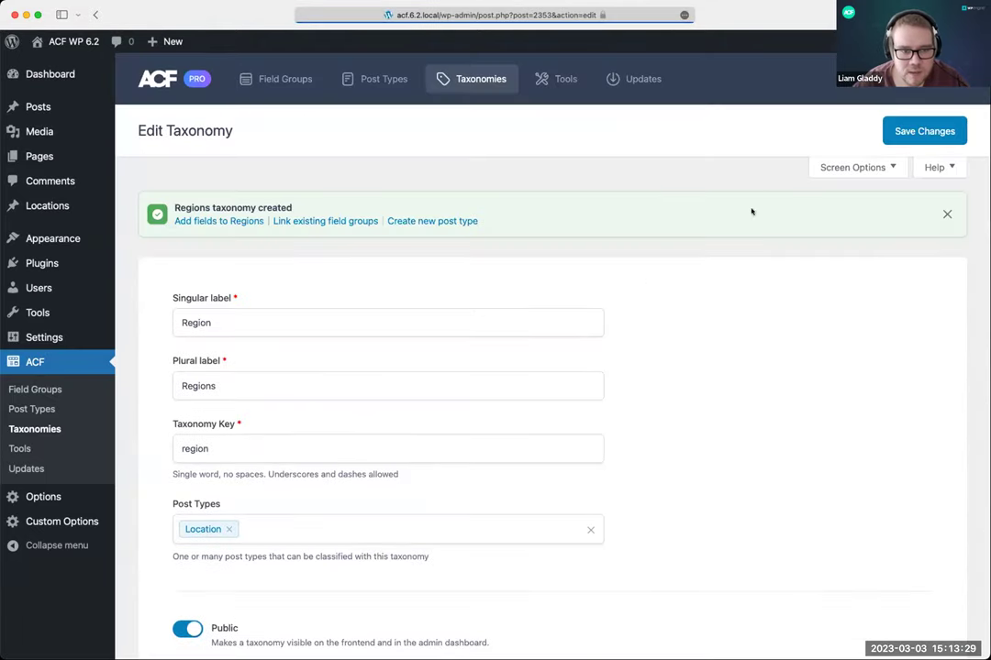
Step: List all locations, open the Swindon entry for editing to check its map field and Regions section, and return to the list
mouse_move(83, 208)
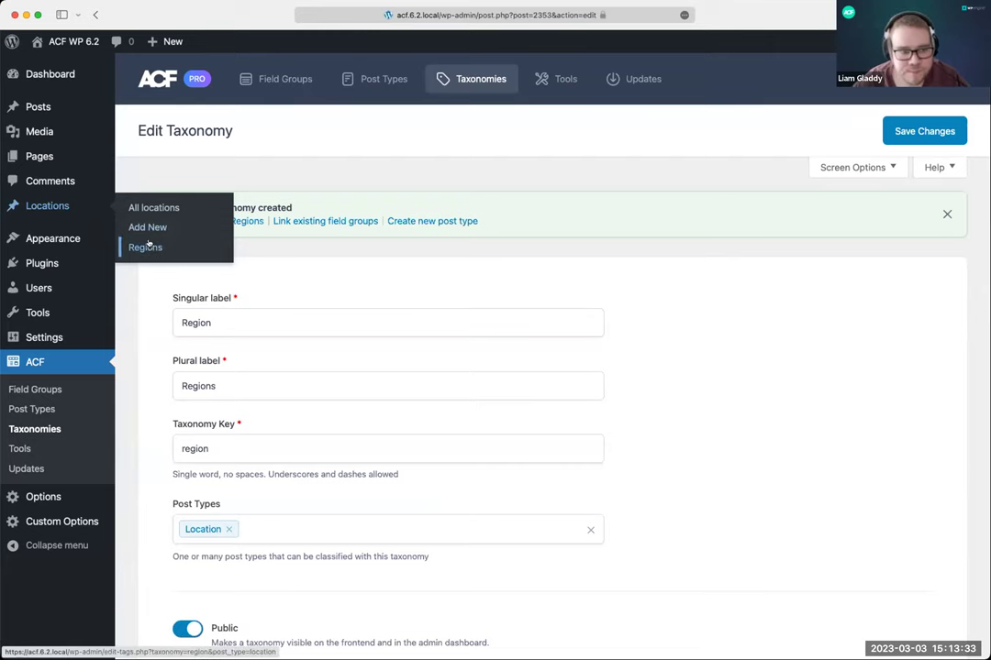
click(151, 207)
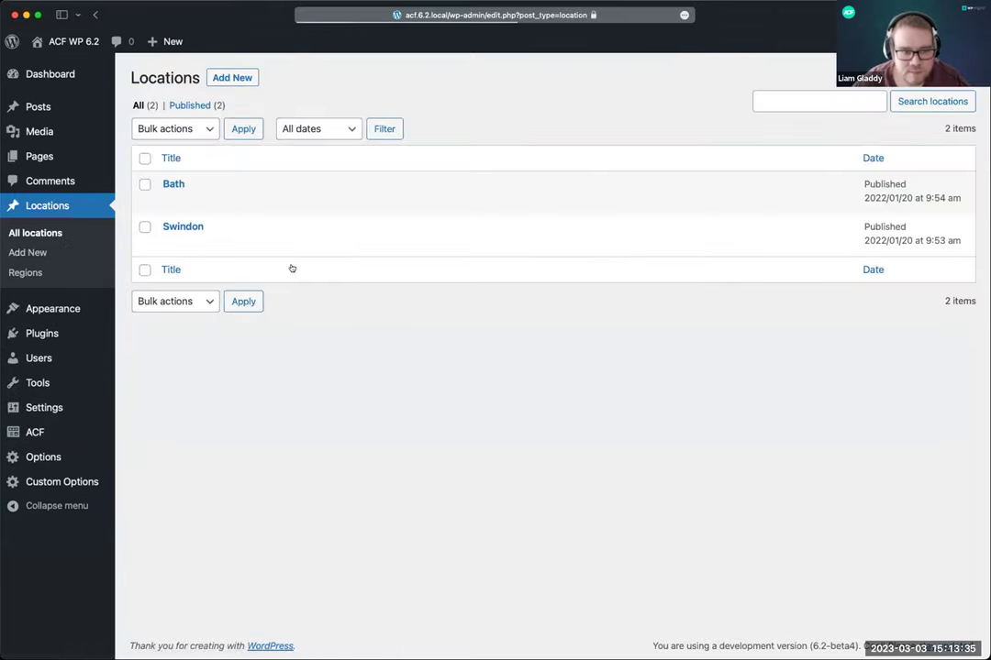
mouse_move(188, 241)
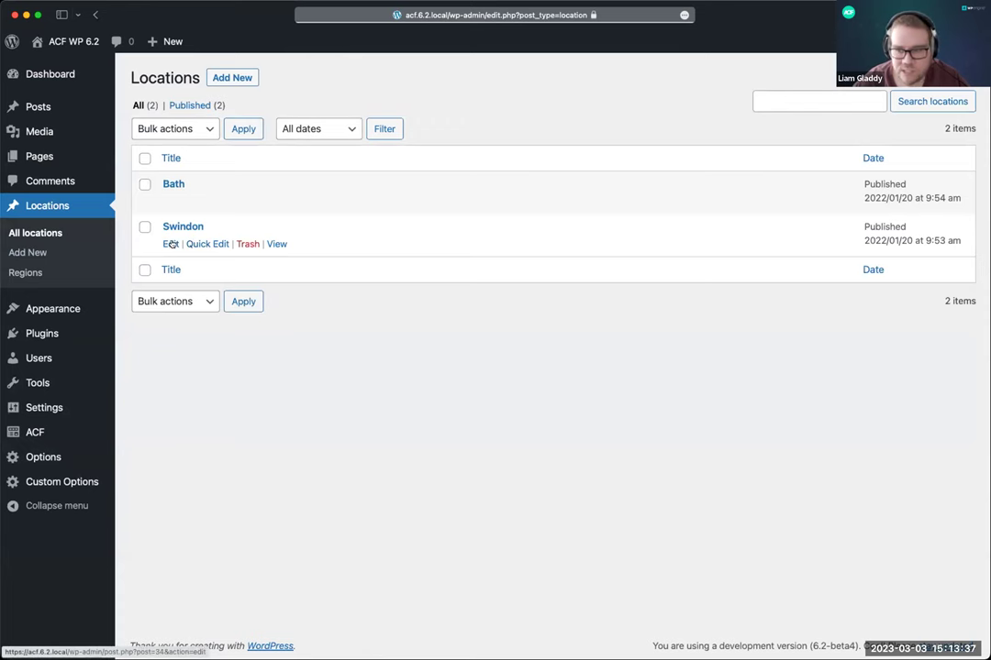
click(171, 244)
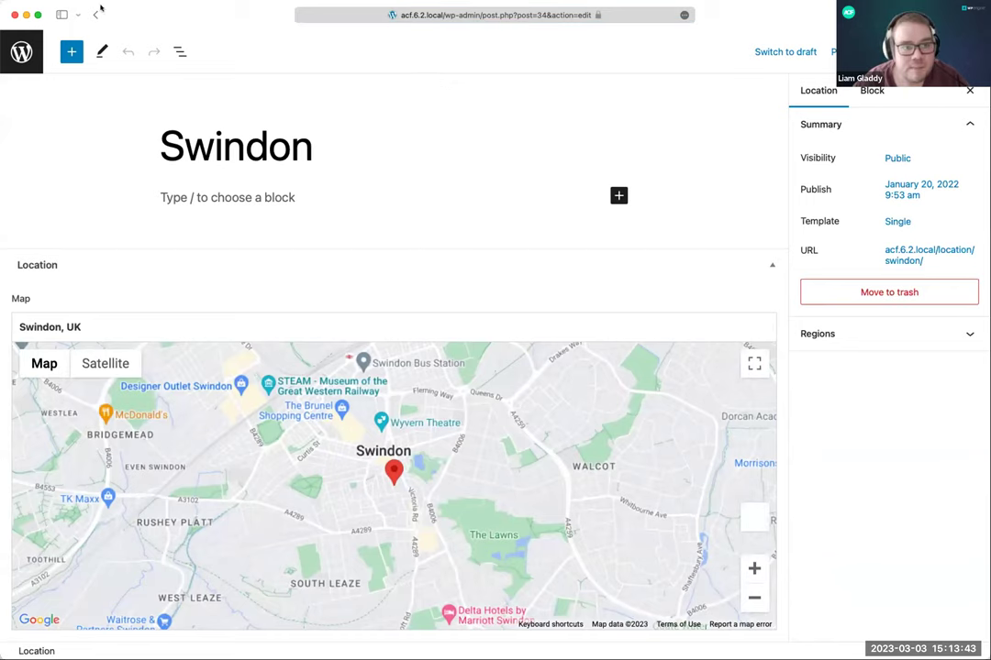
click(96, 15)
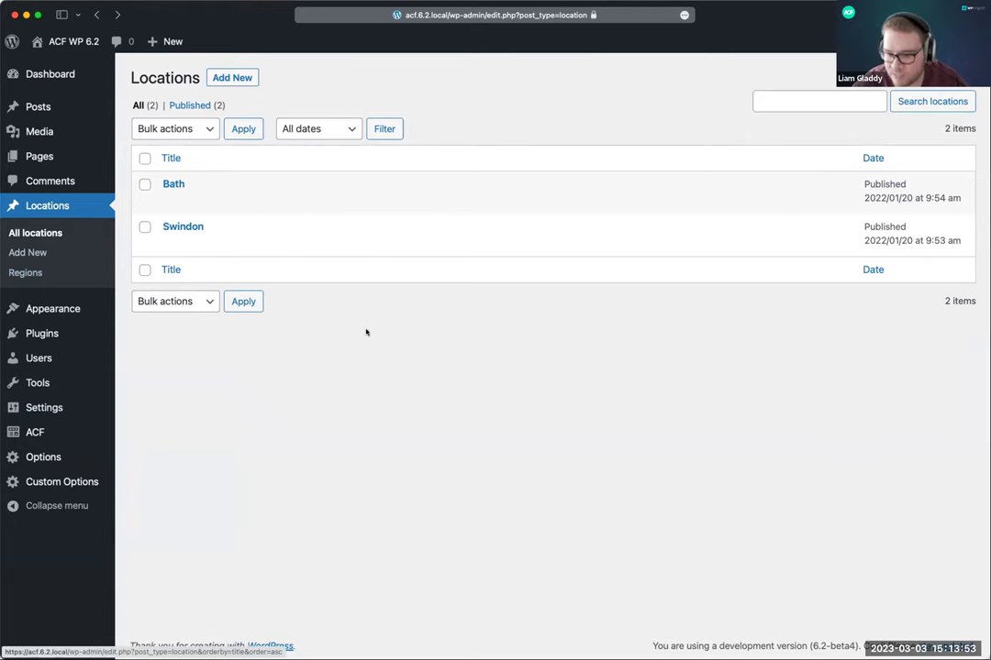
Step: Generate PHP export code for the Locations post type and the Regions taxonomy with the ACF export tool
mouse_move(43, 435)
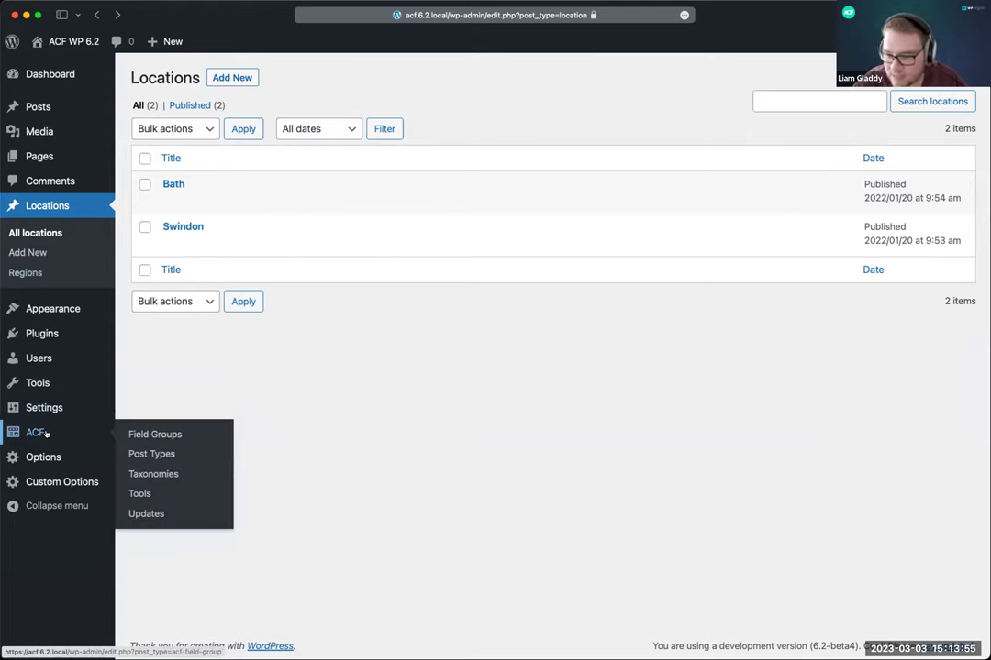
click(151, 454)
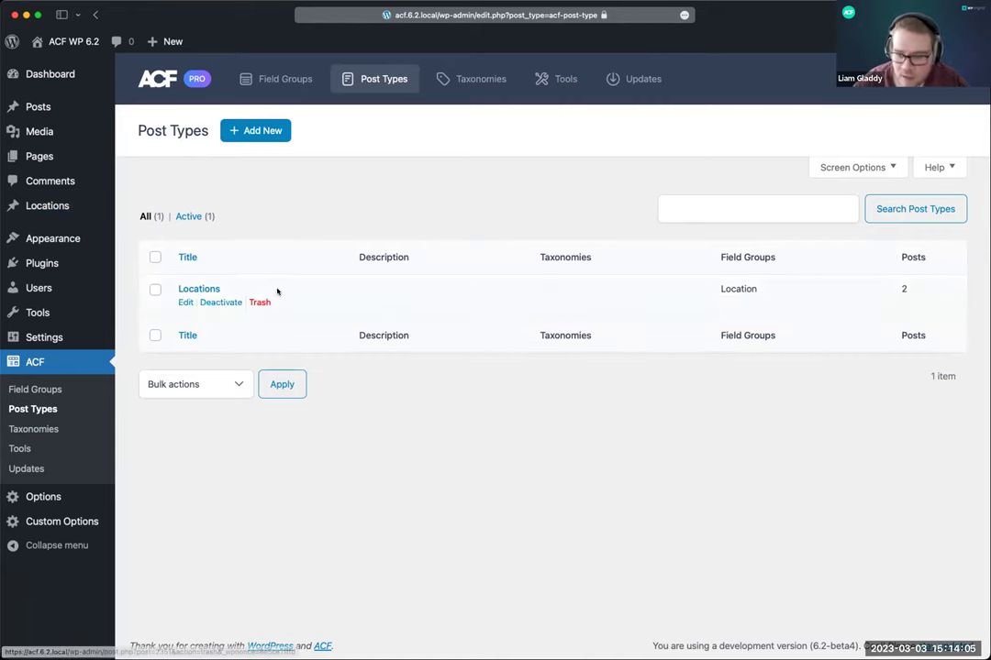
click(19, 450)
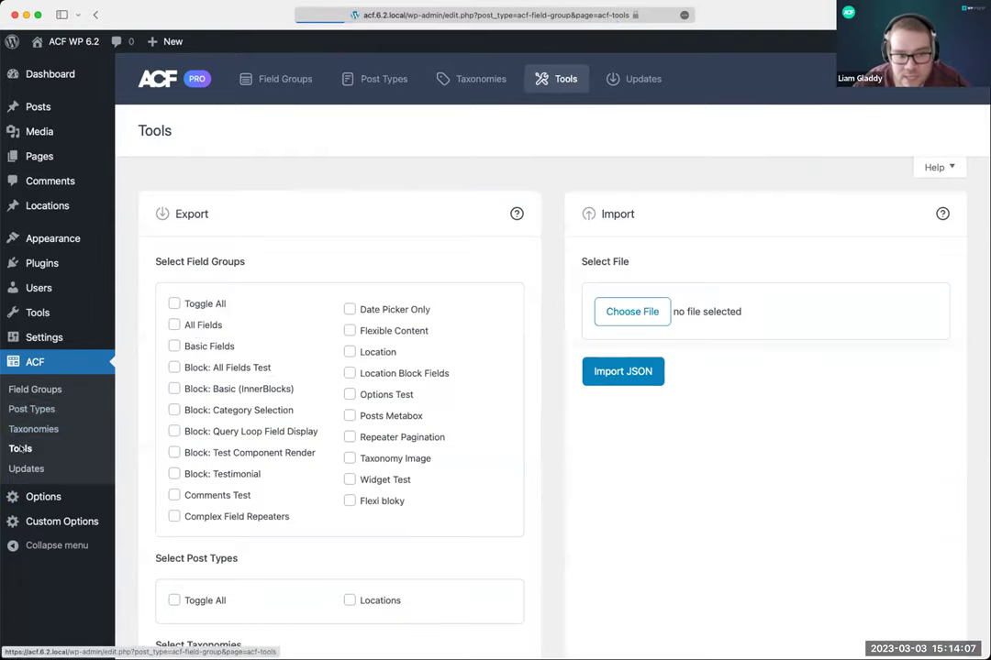
scroll(279, 418, down, 5)
click(349, 439)
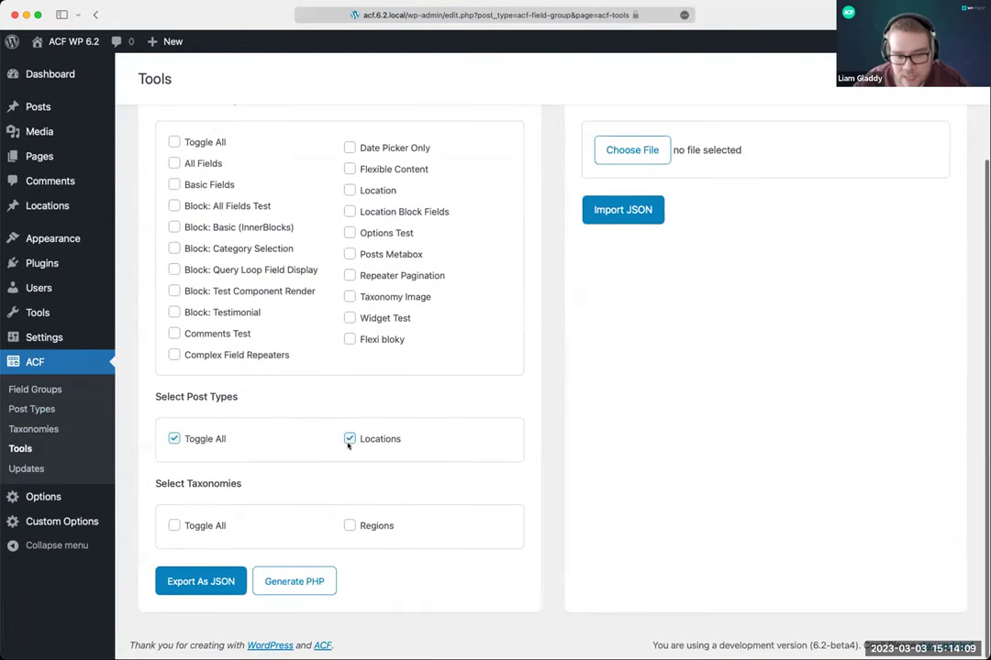
click(349, 524)
click(305, 581)
Step: Review the generated PHP registration code for the location post type, including its labels
scroll(354, 376, down, 5)
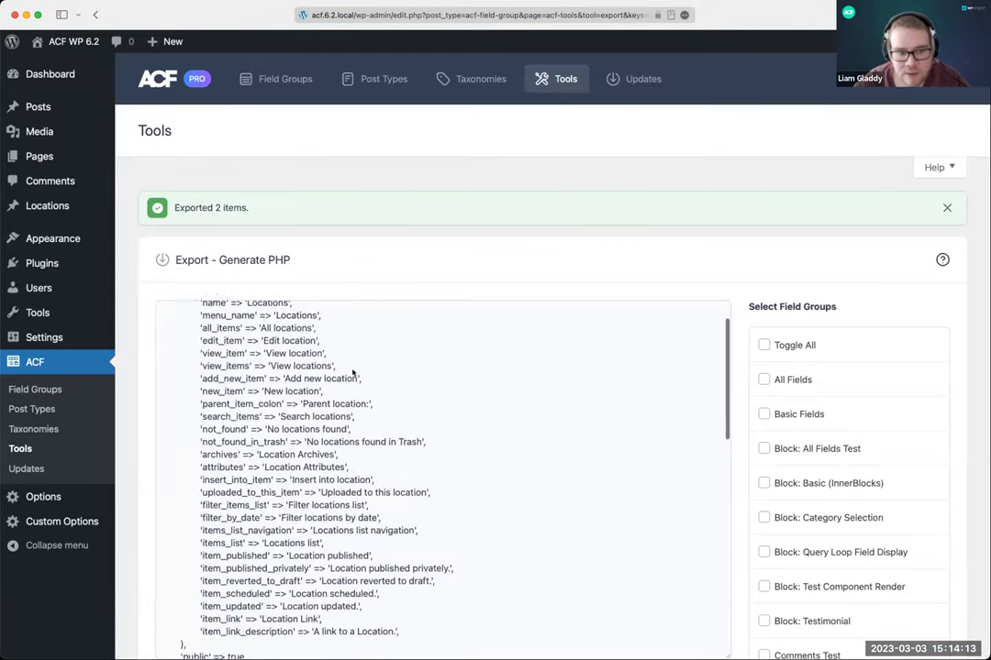
scroll(348, 358, up, 5)
scroll(321, 238, down, 3)
drag(195, 132, 404, 449)
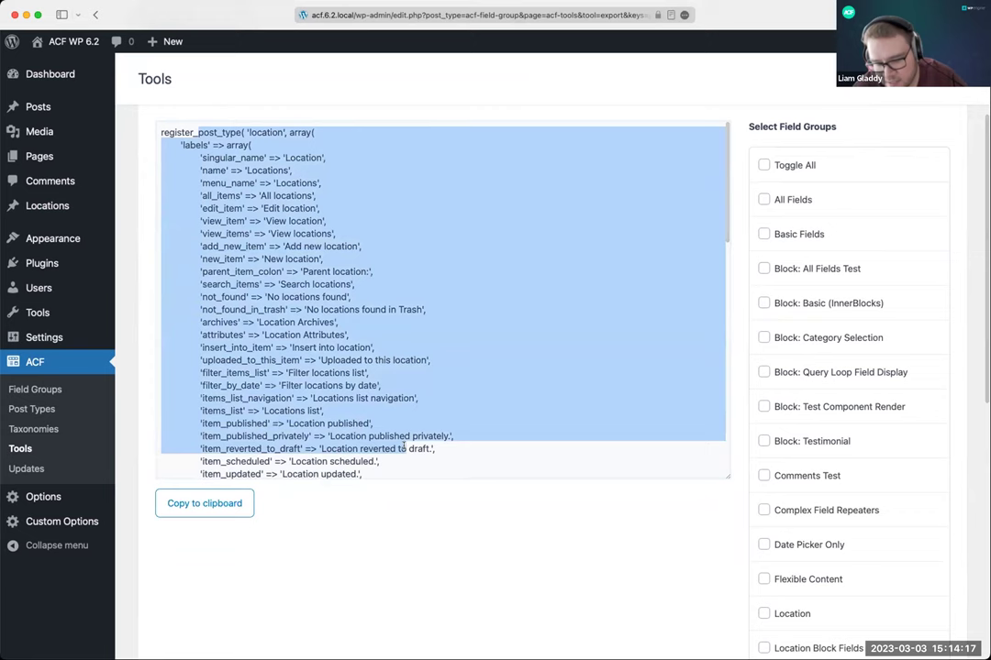
click(420, 459)
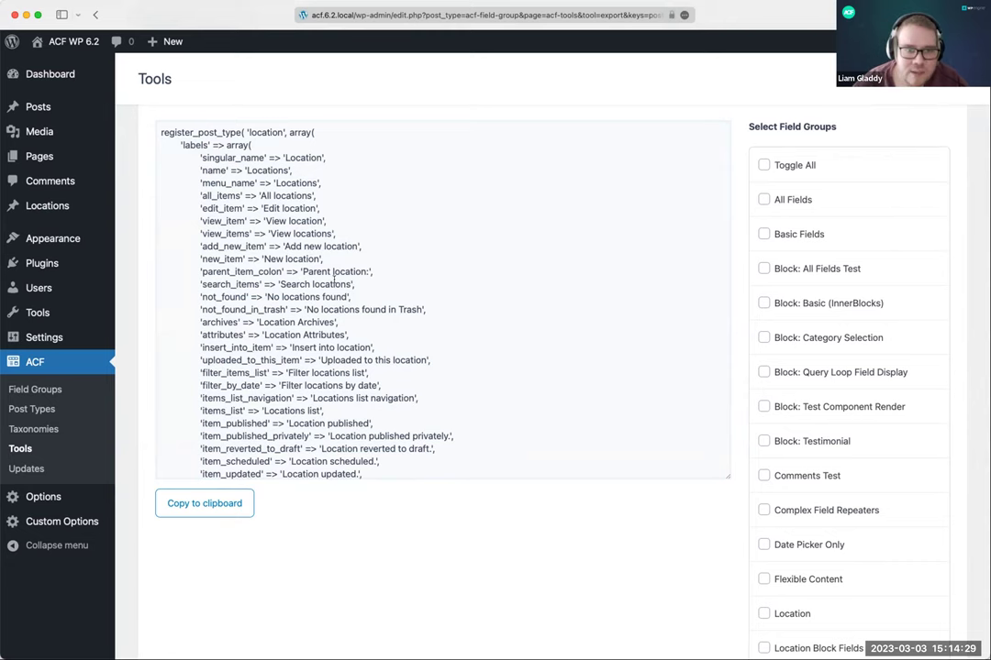
scroll(232, 240, up, 4)
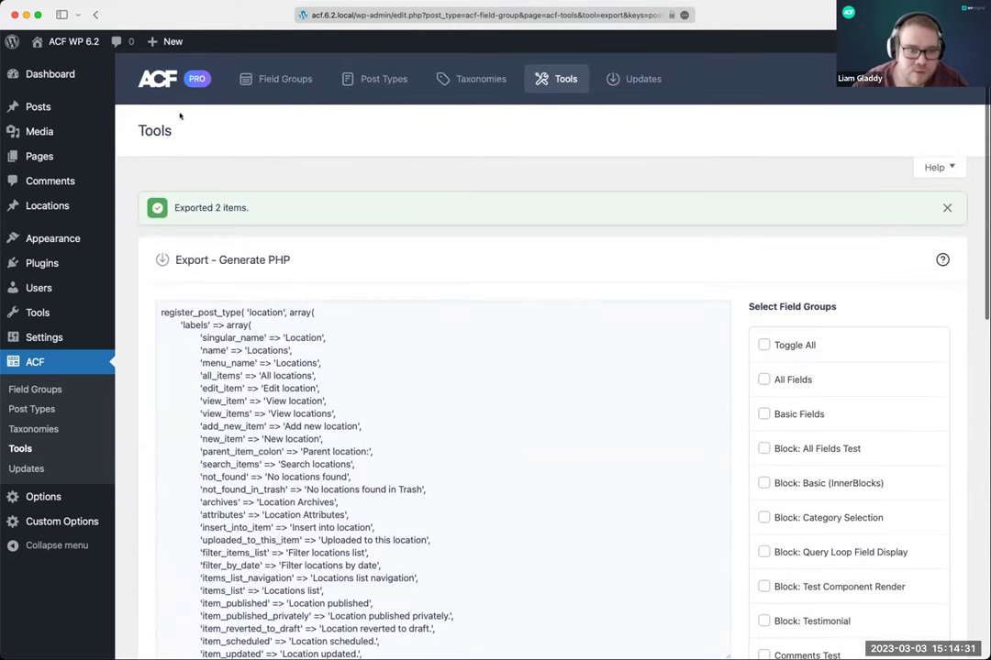
Step: Go back to the export selection and include all field groups alongside the Locations post type and Regions taxonomy
click(95, 15)
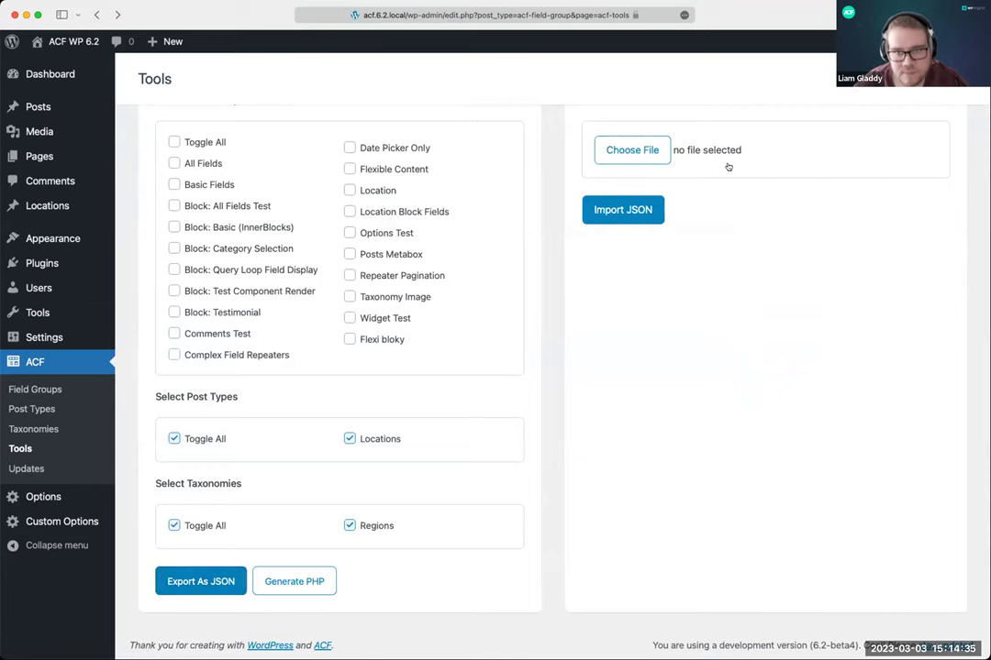
scroll(549, 431, up, 4)
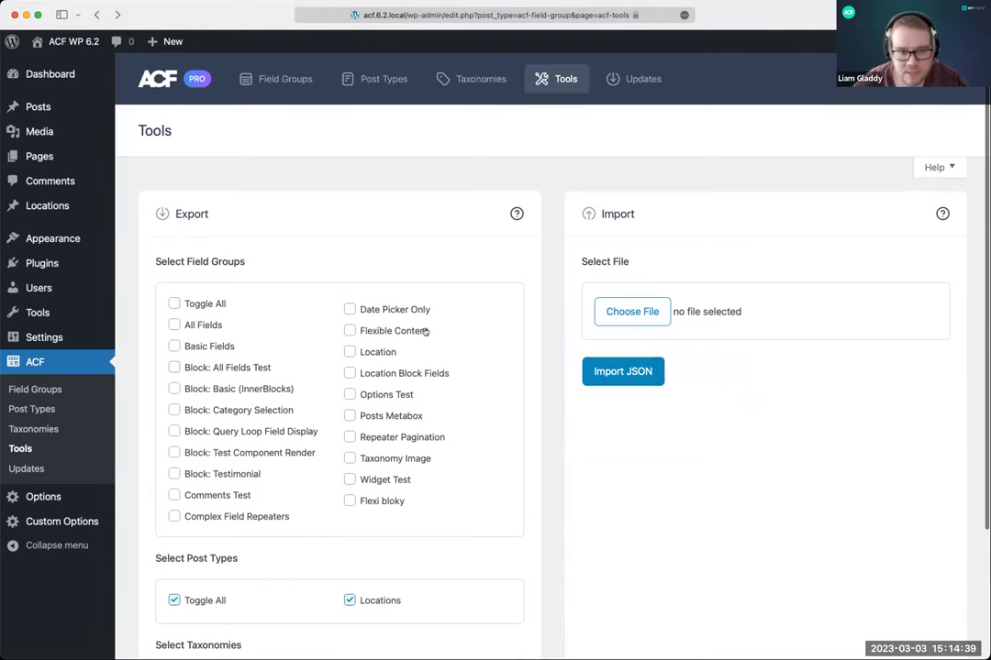
click(174, 304)
scroll(265, 369, down, 3)
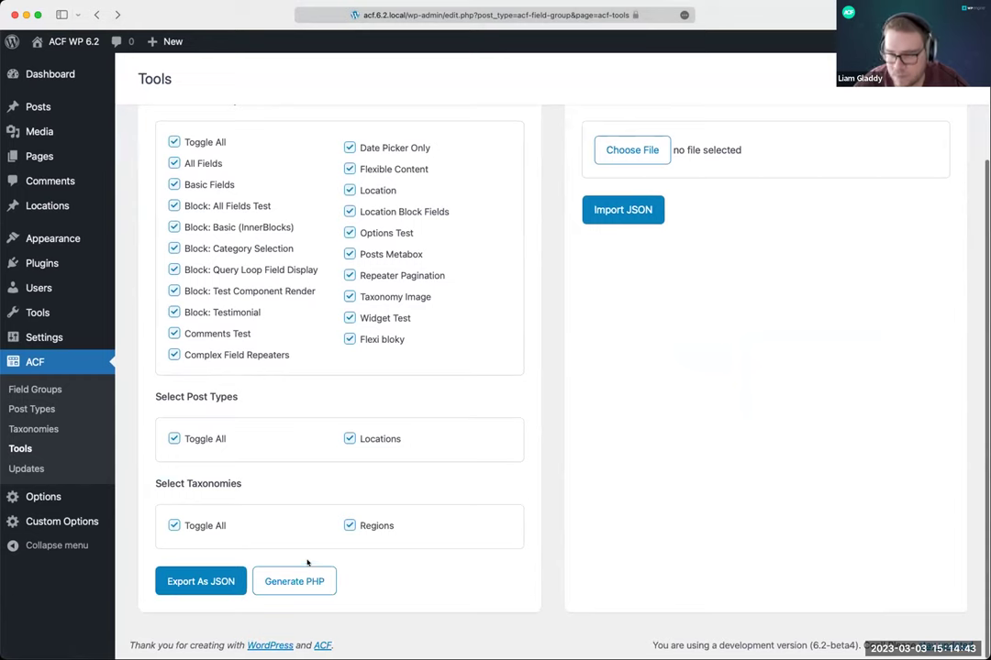
scroll(637, 393, up, 3)
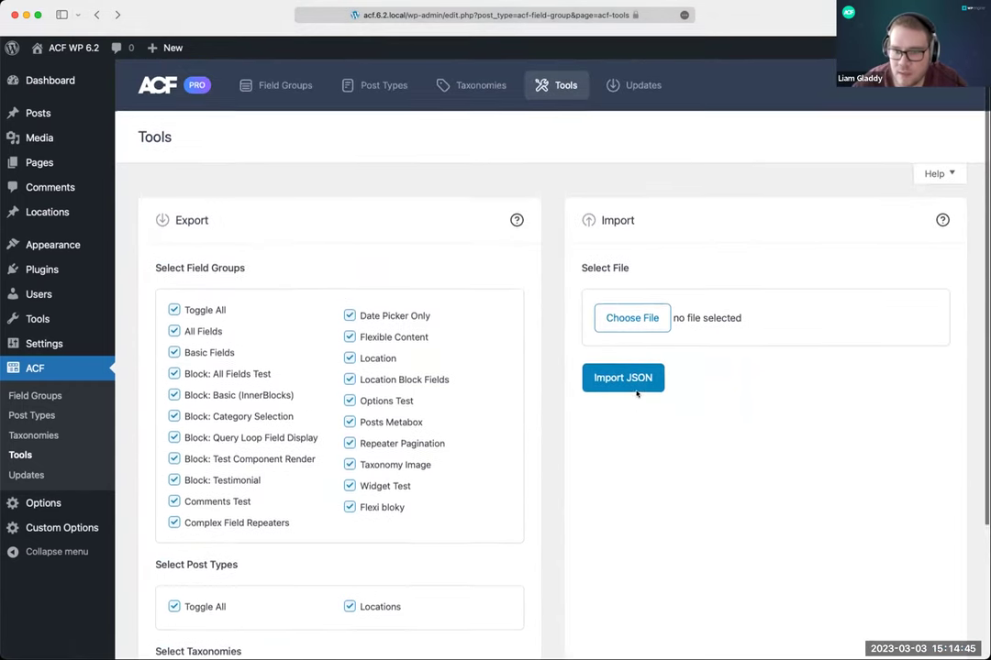
Step: List the ACF field groups and switch back to the post types list
click(35, 389)
click(668, 274)
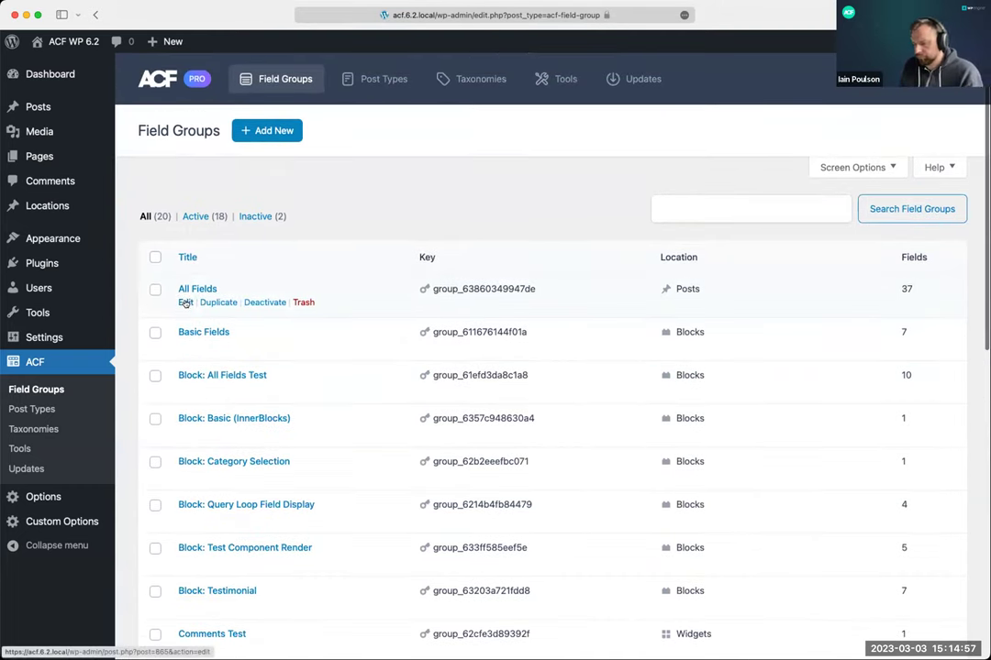
click(46, 409)
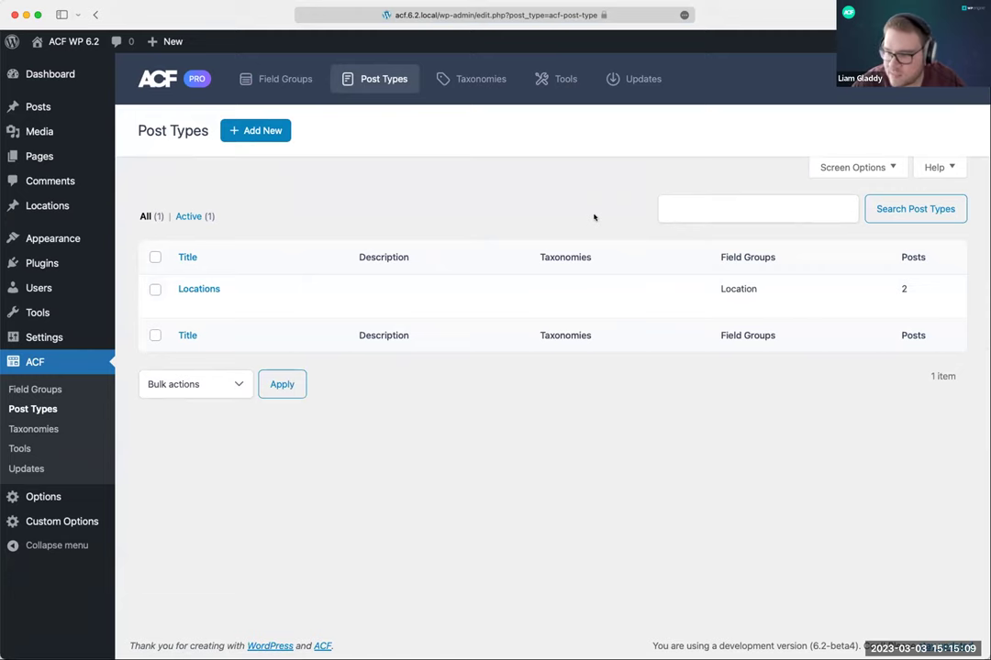
Step: Open the All Fields field group for editing and show the custom field settings of its Name field
click(34, 389)
click(183, 244)
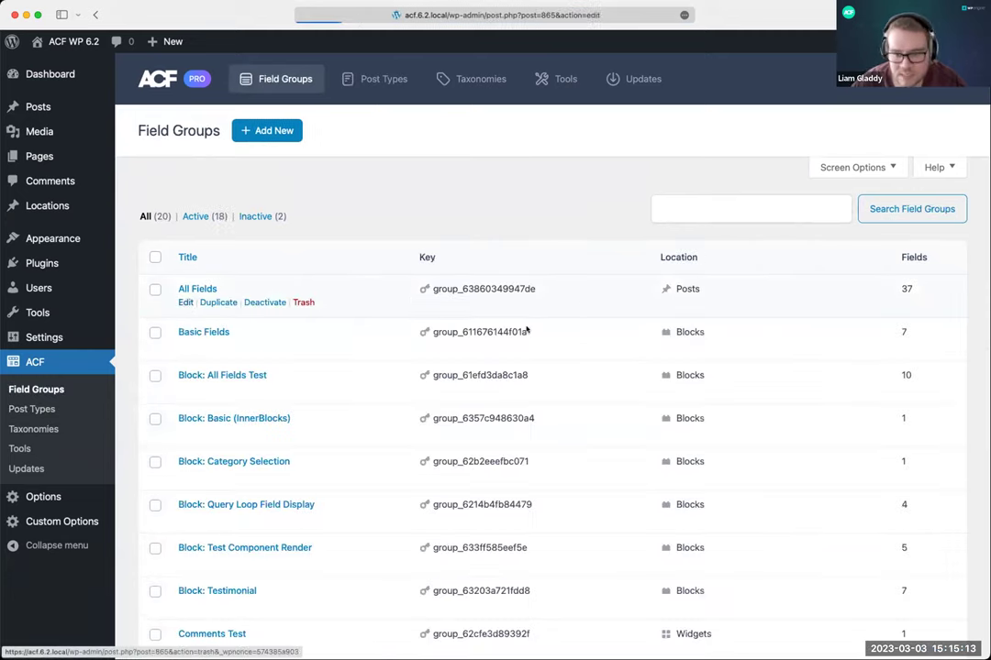
click(220, 301)
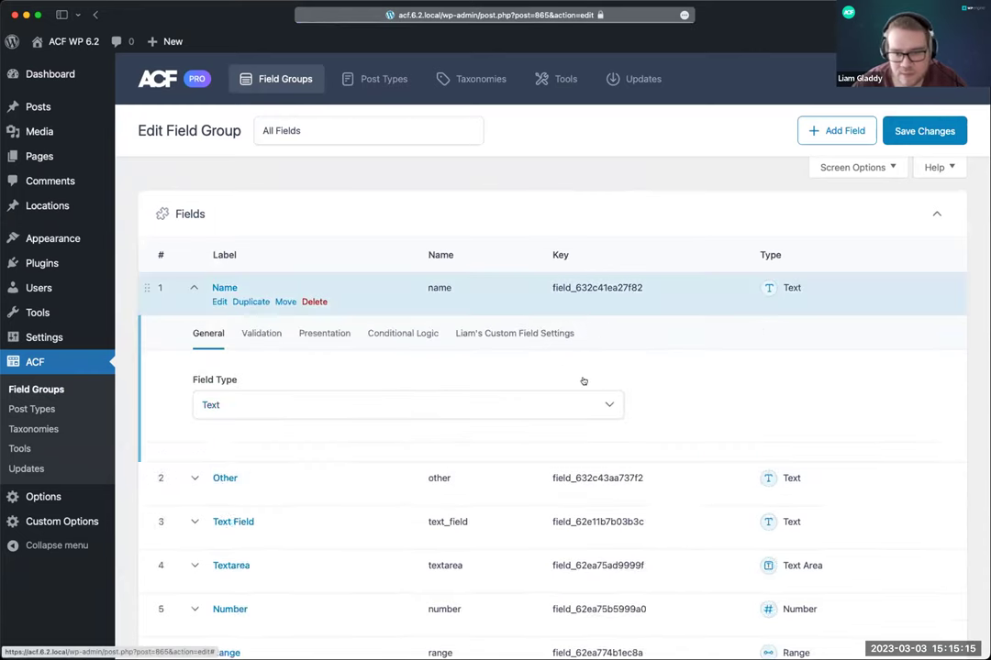
click(509, 335)
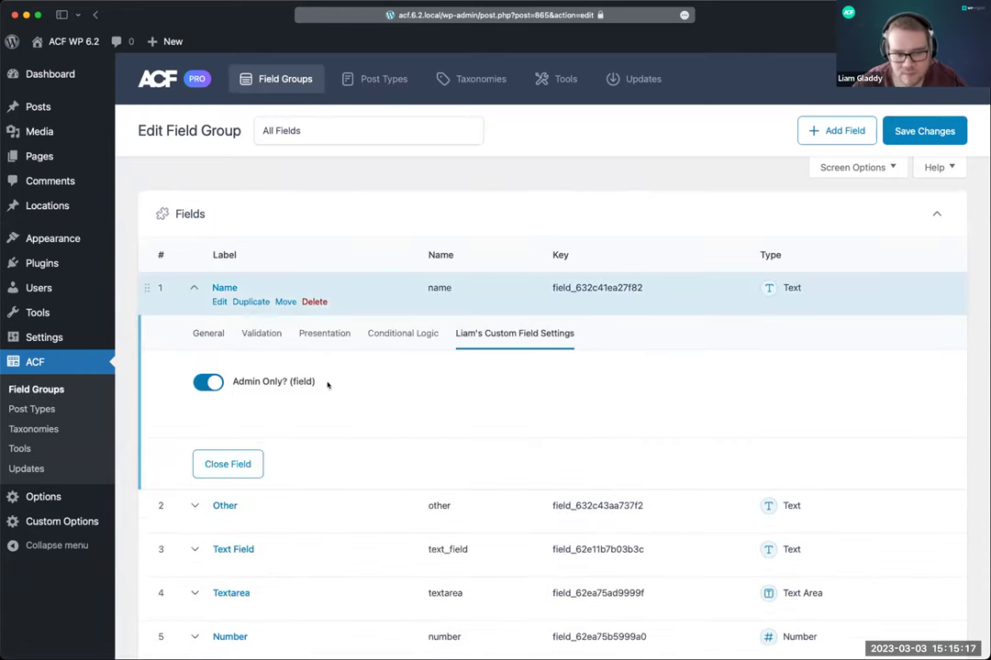
Step: Check the custom group settings of the All Fields group, and return to the post types list
scroll(246, 386, down, 20)
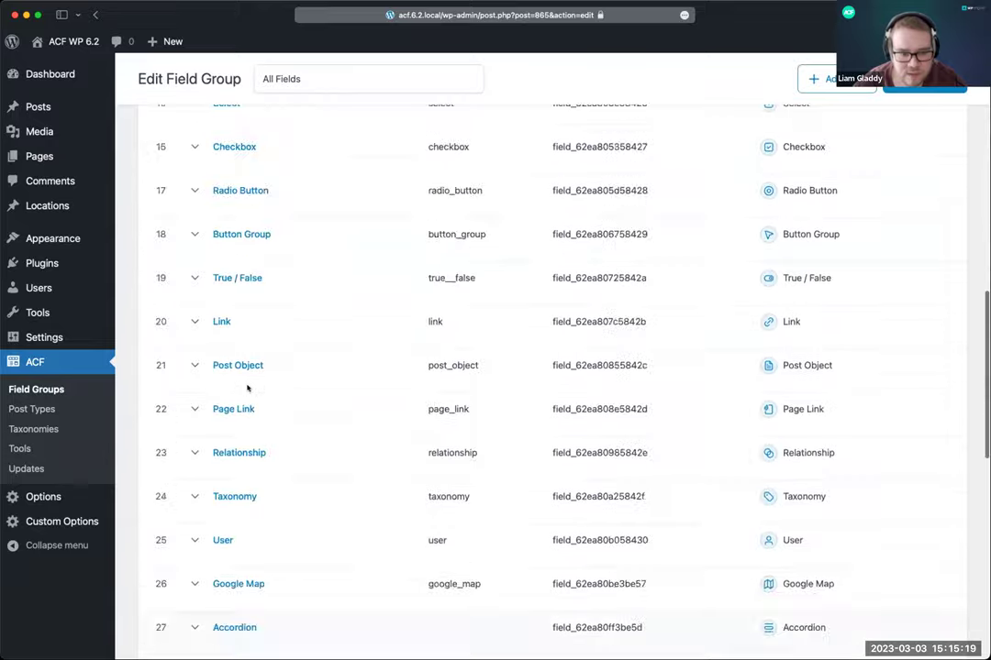
click(456, 495)
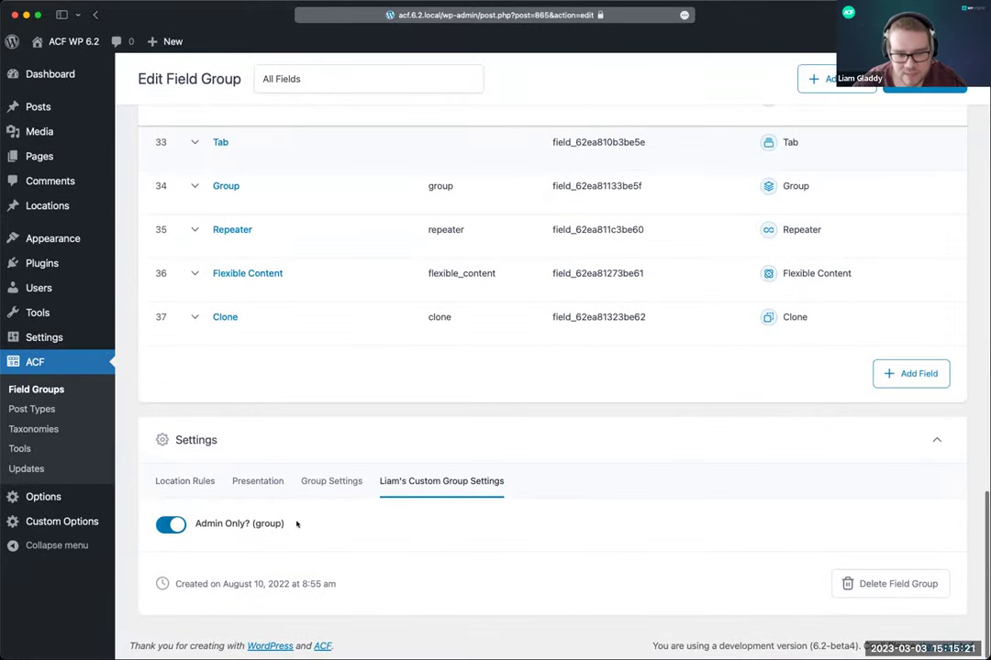
scroll(370, 203, up, 20)
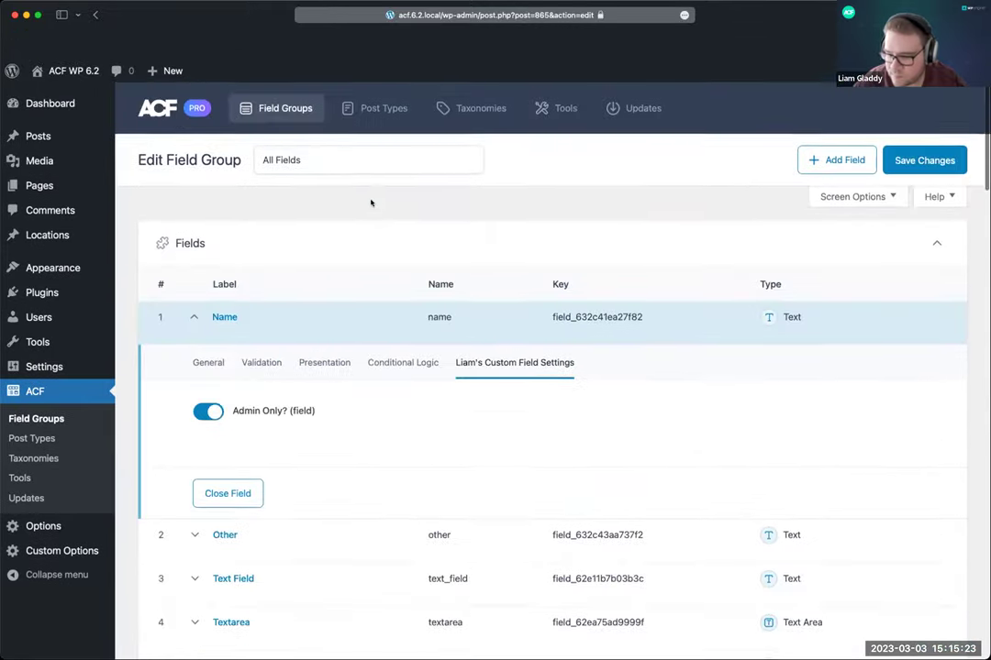
scroll(371, 202, down, 5)
scroll(369, 203, up, 5)
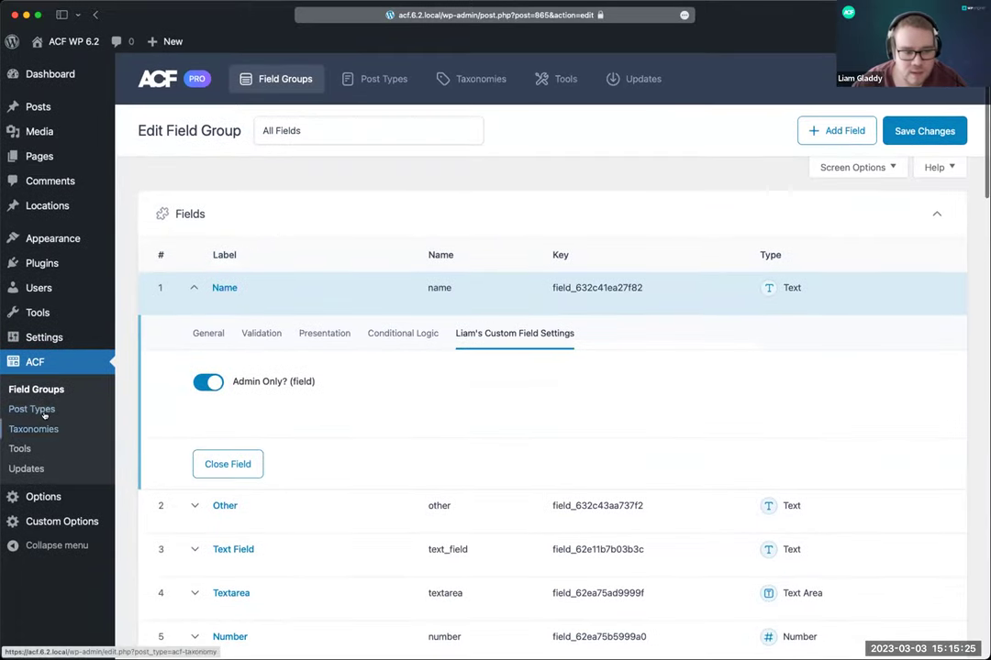
click(42, 411)
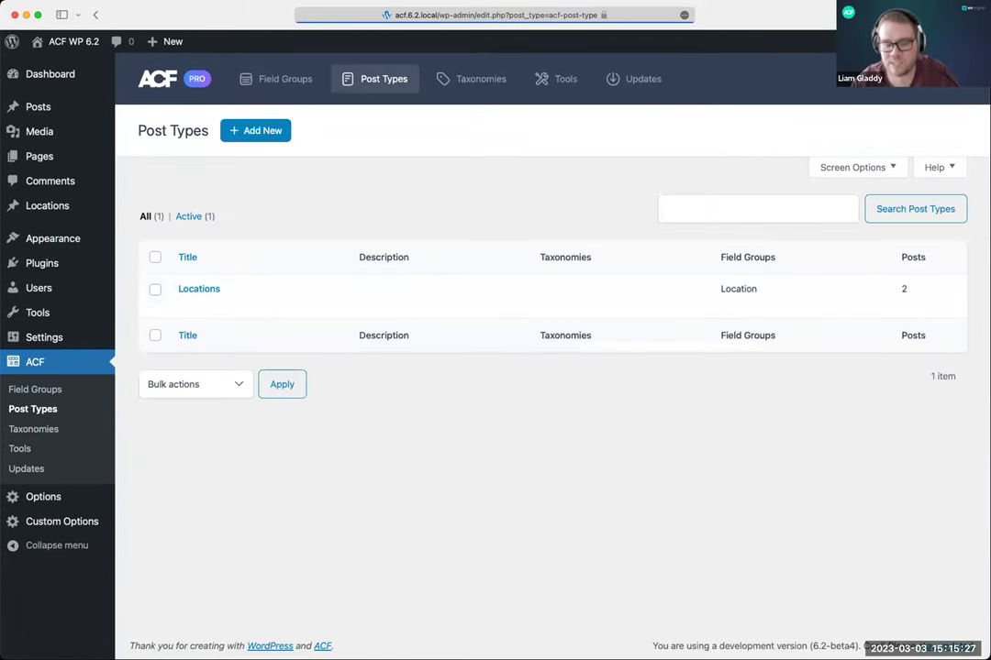